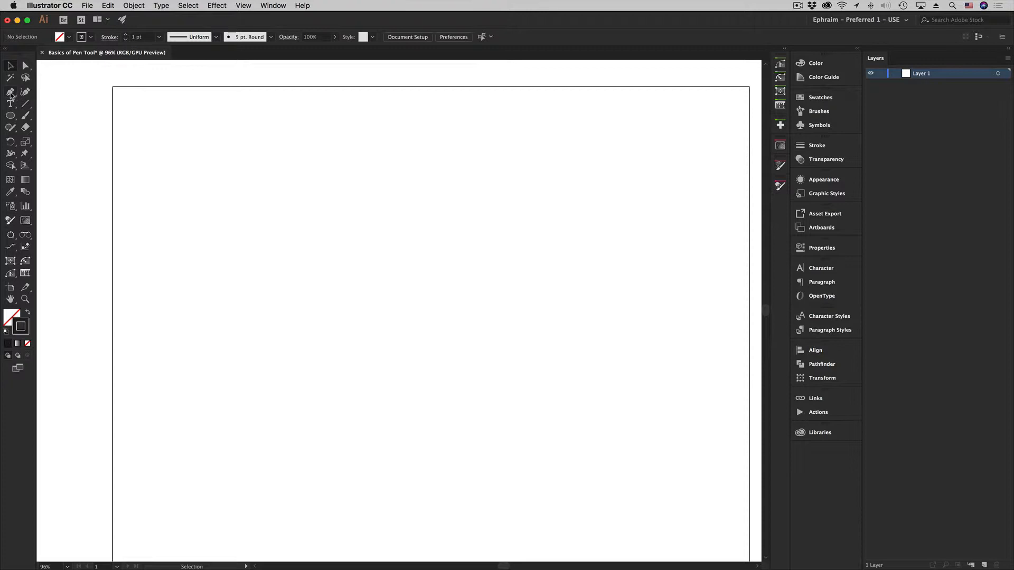
Step: Draw a closed, irregular jagged shape of straight segments with the Pen tool in the upper part of the artboard
{"action": "left_click", "coordinate": [10, 92]}
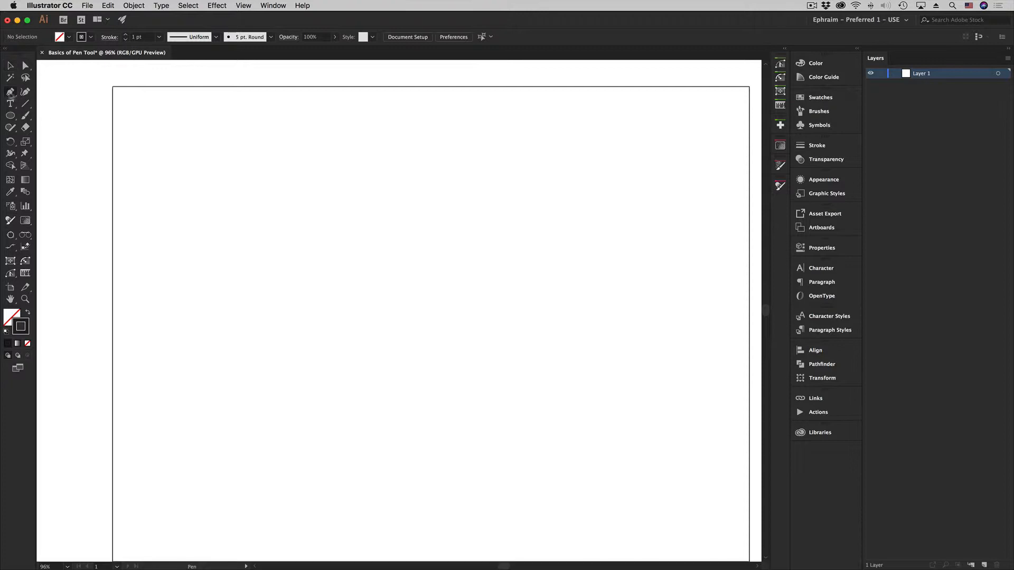
{"action": "left_click", "coordinate": [167, 225]}
{"action": "left_click", "coordinate": [222, 147]}
{"action": "left_click", "coordinate": [231, 223]}
{"action": "left_click", "coordinate": [295, 169]}
{"action": "left_click", "coordinate": [348, 194]}
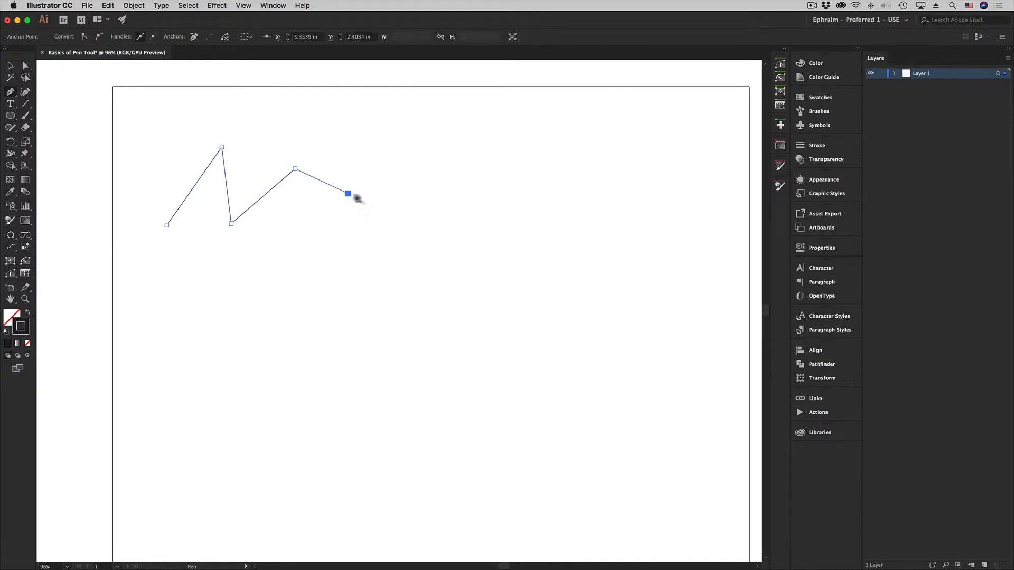
{"action": "left_click", "coordinate": [411, 135]}
{"action": "left_click", "coordinate": [463, 191]}
{"action": "left_click", "coordinate": [406, 267]}
{"action": "left_click", "coordinate": [292, 263]}
{"action": "left_click", "coordinate": [281, 214]}
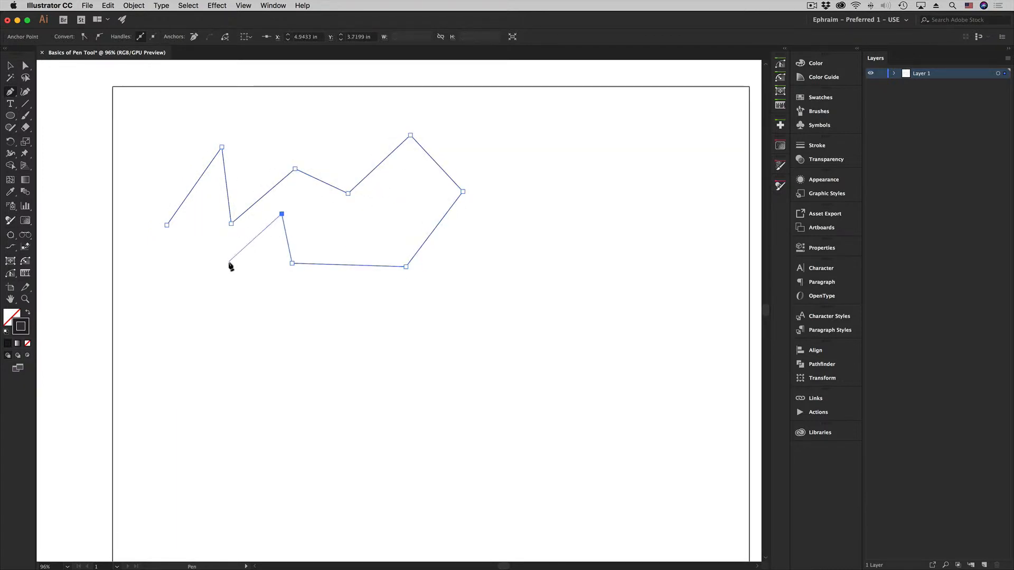
{"action": "left_click", "coordinate": [228, 262]}
{"action": "left_click", "coordinate": [173, 247]}
{"action": "left_click", "coordinate": [196, 229]}
{"action": "left_click", "coordinate": [167, 225]}
Step: Delete the closed jagged shape from the artboard
{"action": "left_click", "coordinate": [10, 65]}
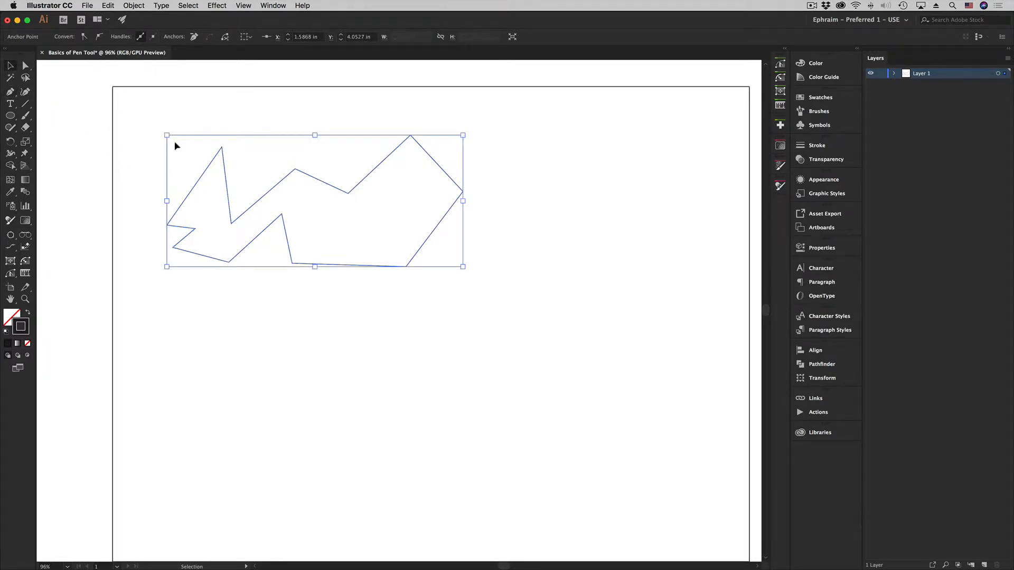
{"action": "key", "text": "Delete"}
{"action": "key", "text": "Delete"}
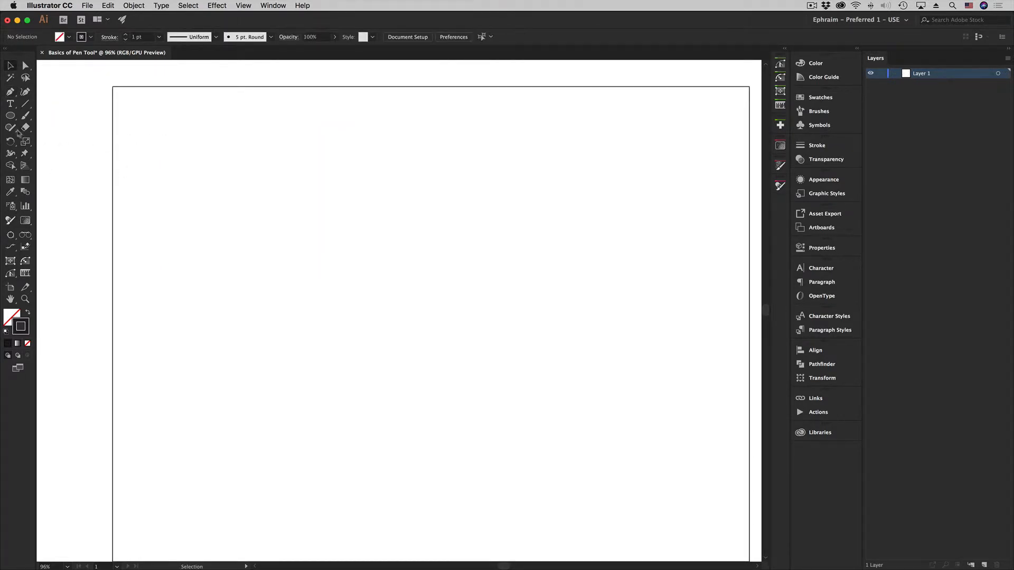
Step: Draw an open stepped path of alternating horizontal and vertical segments with the Pen tool across the upper artboard
{"action": "left_click", "coordinate": [10, 93]}
{"action": "left_click", "coordinate": [173, 207]}
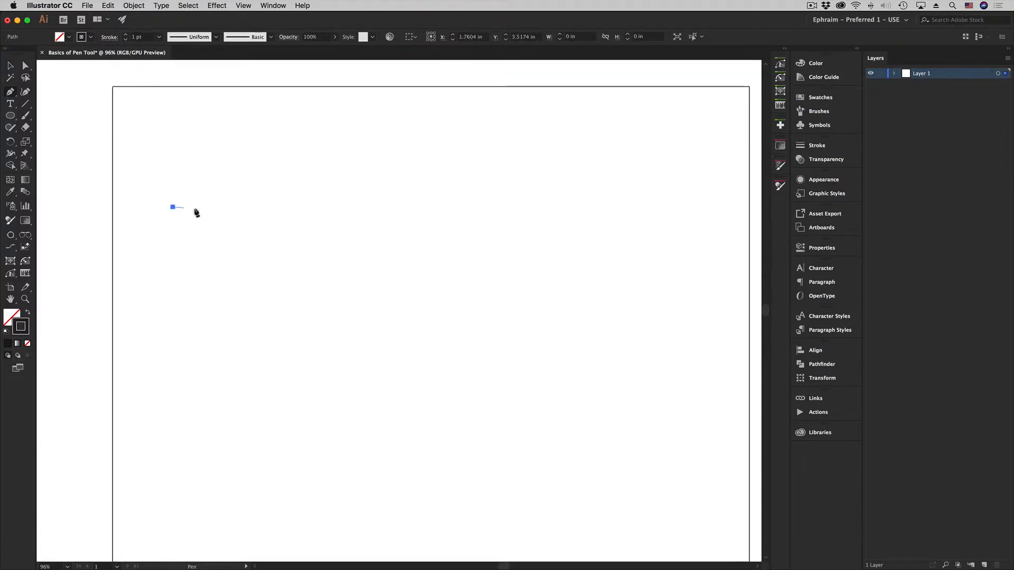
{"action": "left_click", "coordinate": [234, 207]}
{"action": "left_click", "coordinate": [234, 143]}
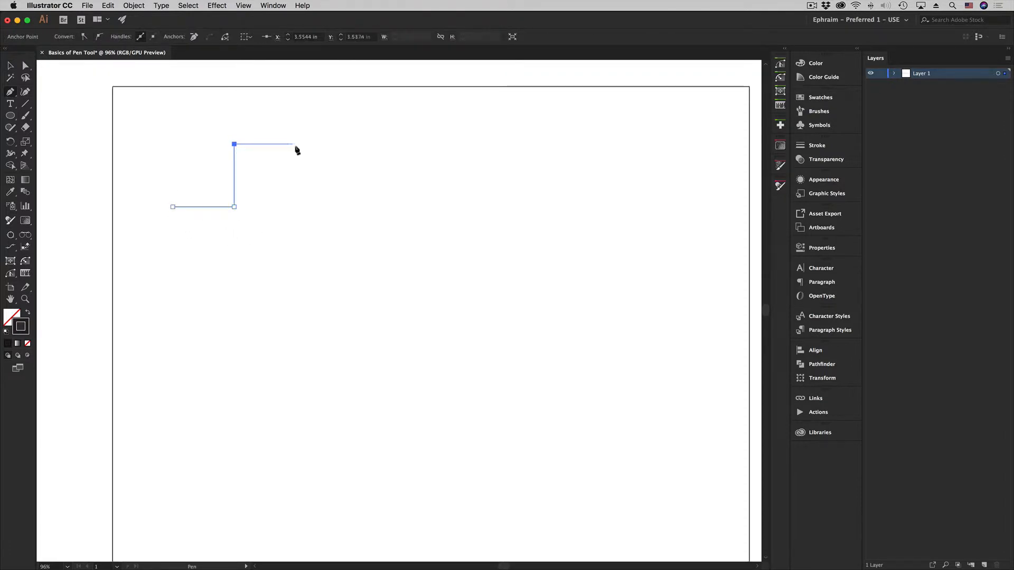
{"action": "left_click", "coordinate": [295, 143]}
{"action": "left_click", "coordinate": [295, 211]}
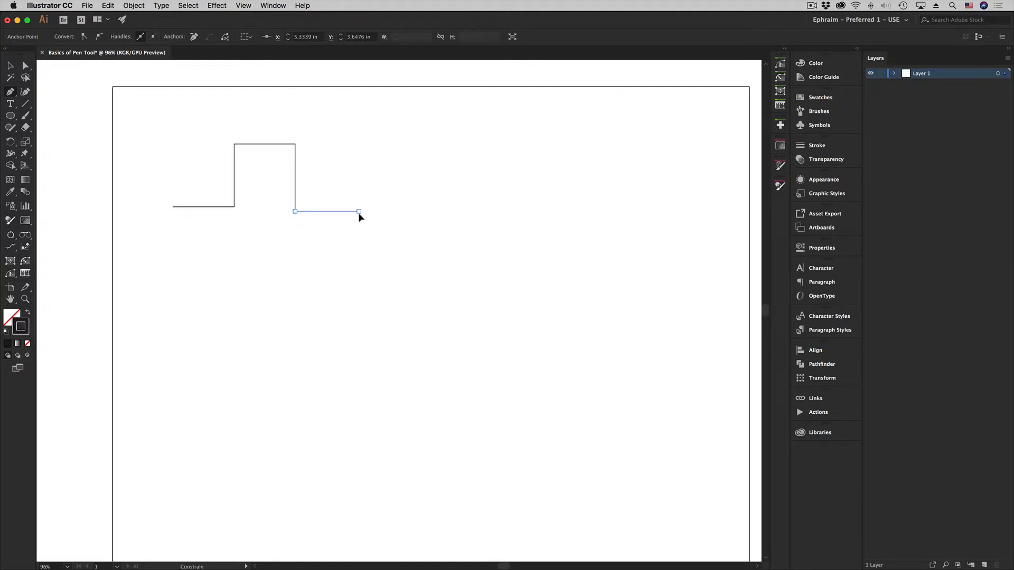
{"action": "left_click", "coordinate": [358, 211]}
{"action": "left_click", "coordinate": [358, 140]}
{"action": "left_click", "coordinate": [442, 140]}
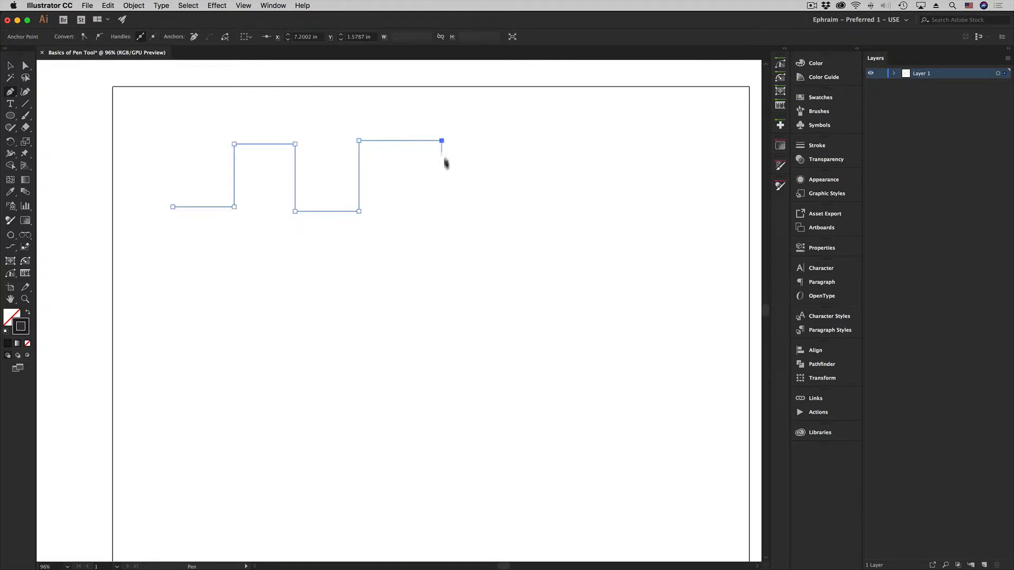
{"action": "left_click", "coordinate": [442, 228]}
{"action": "left_click", "coordinate": [501, 228]}
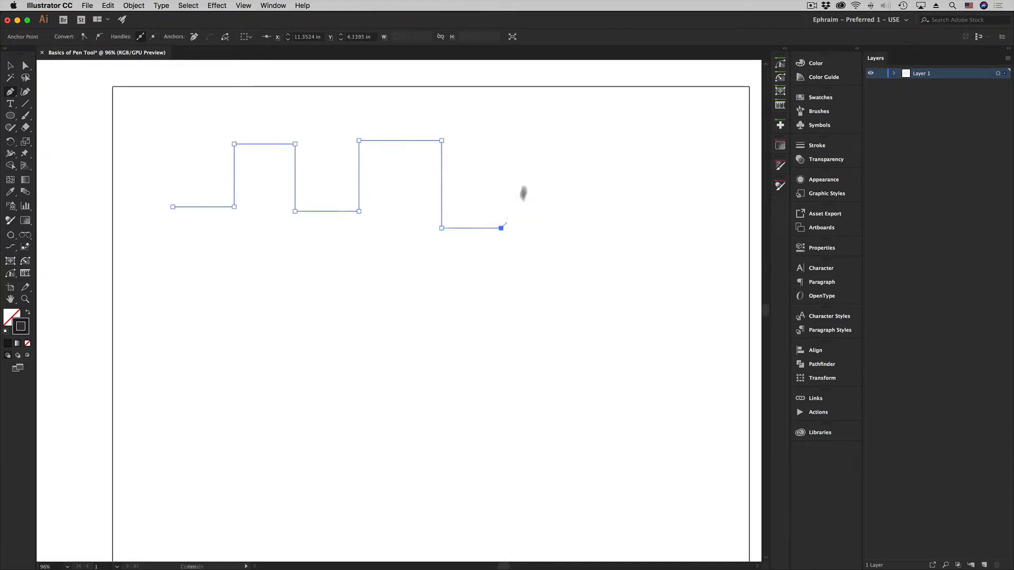
Step: Extend the stepped path with three segments constrained to 45° diagonals, going up, down and back inward
{"action": "left_click", "coordinate": [557, 172]}
{"action": "left_click", "coordinate": [643, 257], "text": "shift"}
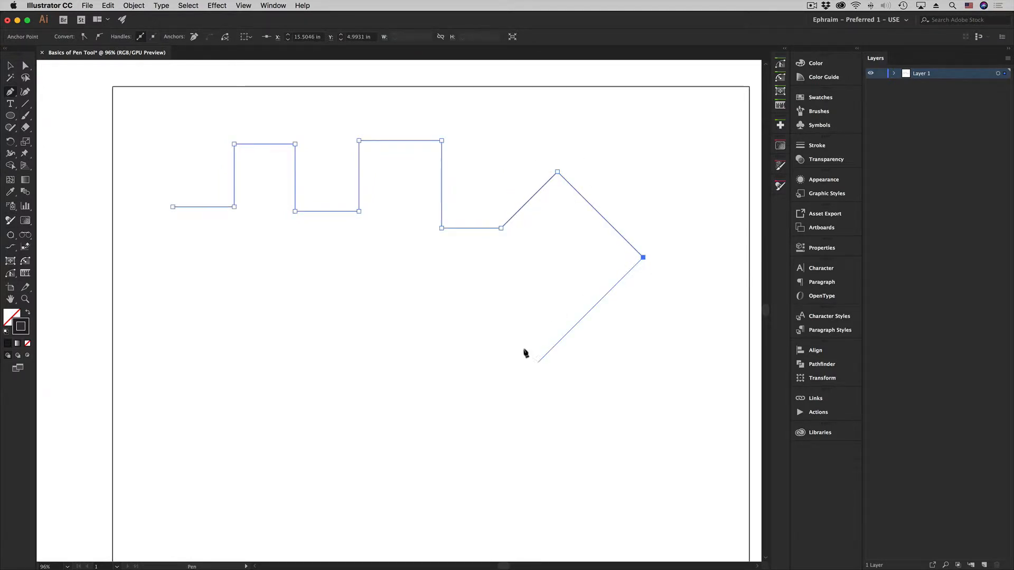
{"action": "left_click", "coordinate": [539, 360], "text": "shift"}
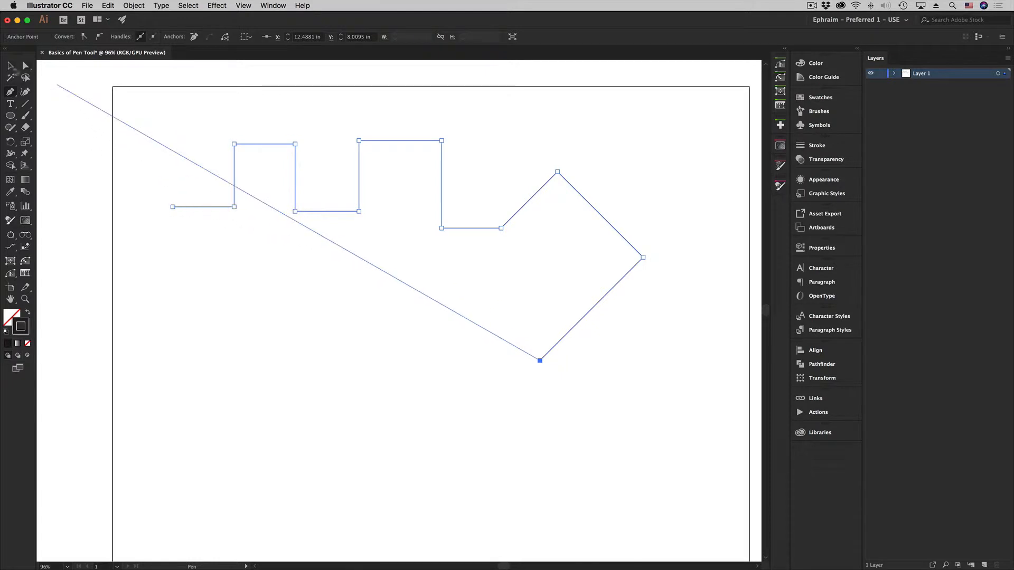
Step: Delete the entire stepped path, including its diagonal segments
{"action": "left_click", "coordinate": [10, 66]}
{"action": "key", "text": "Delete"}
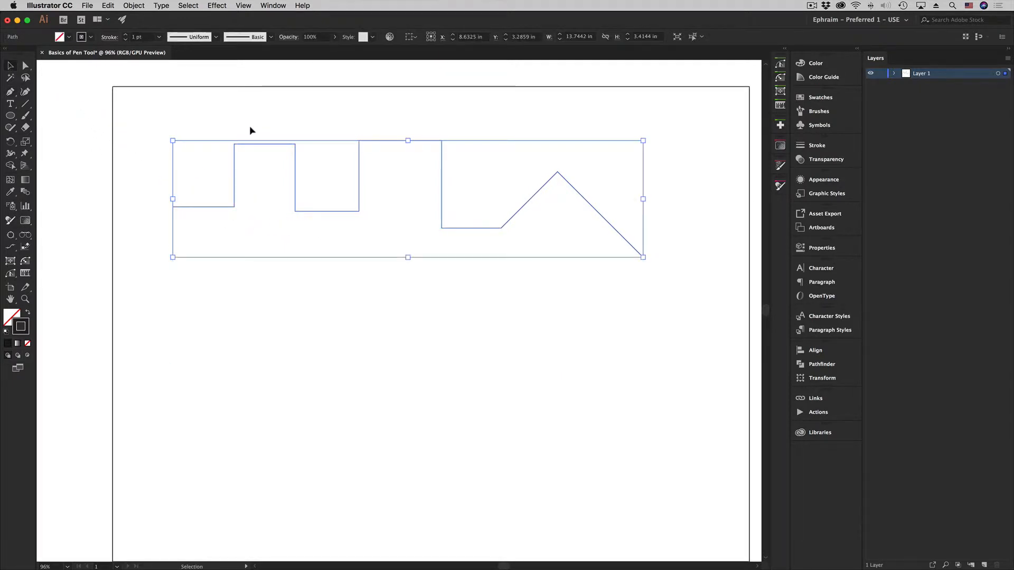
{"action": "key", "text": "Delete"}
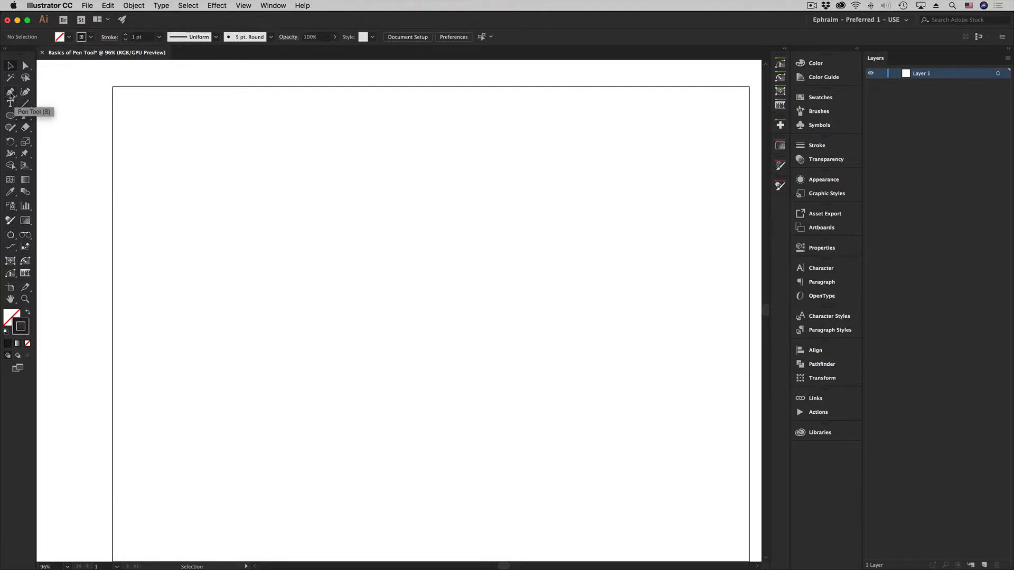
Step: Show the rulers and place a horizontal guide at about 6 in on the vertical ruler
{"action": "left_click", "coordinate": [244, 5]}
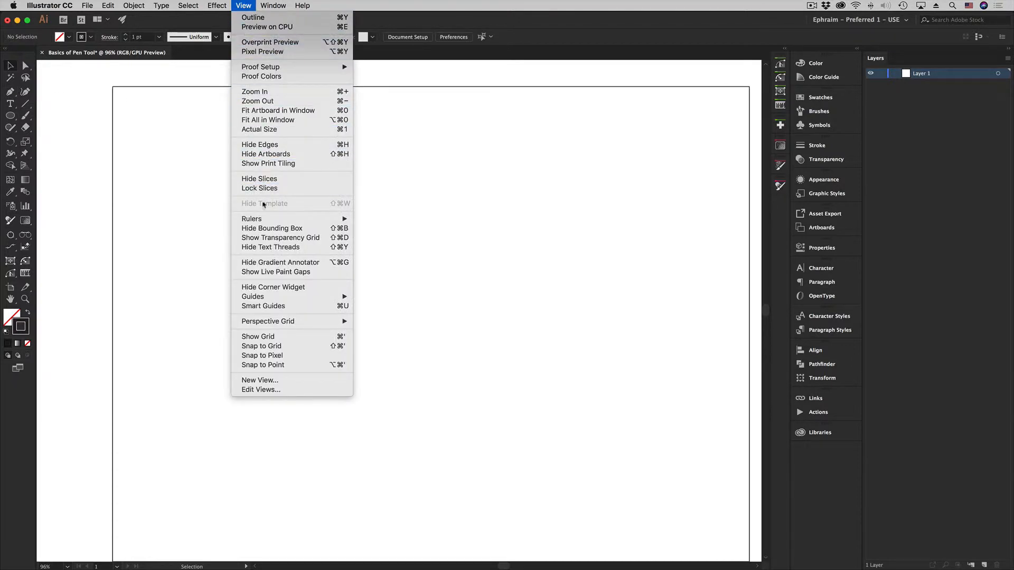
{"action": "mouse_move", "coordinate": [263, 218]}
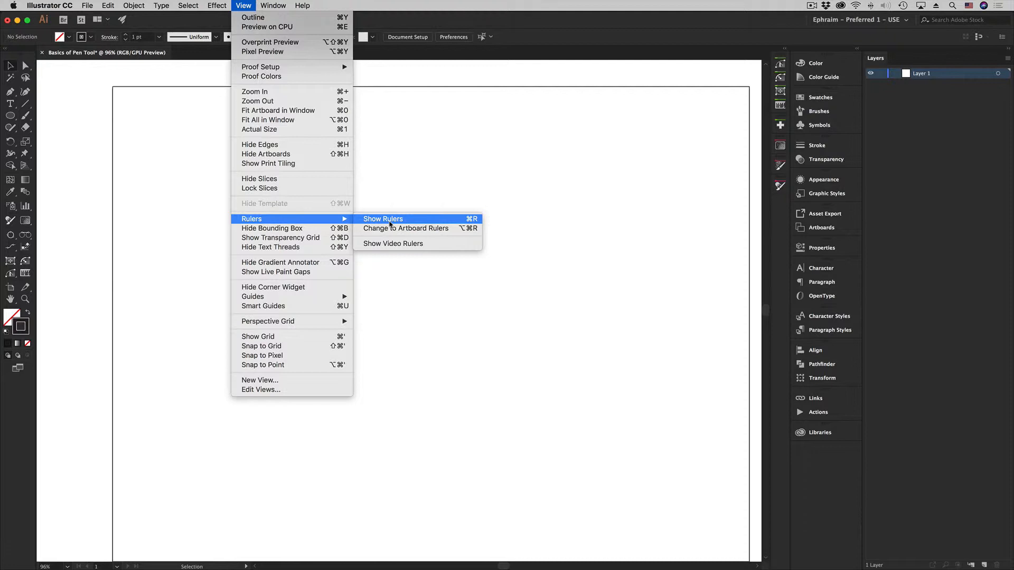
{"action": "left_click", "coordinate": [418, 223]}
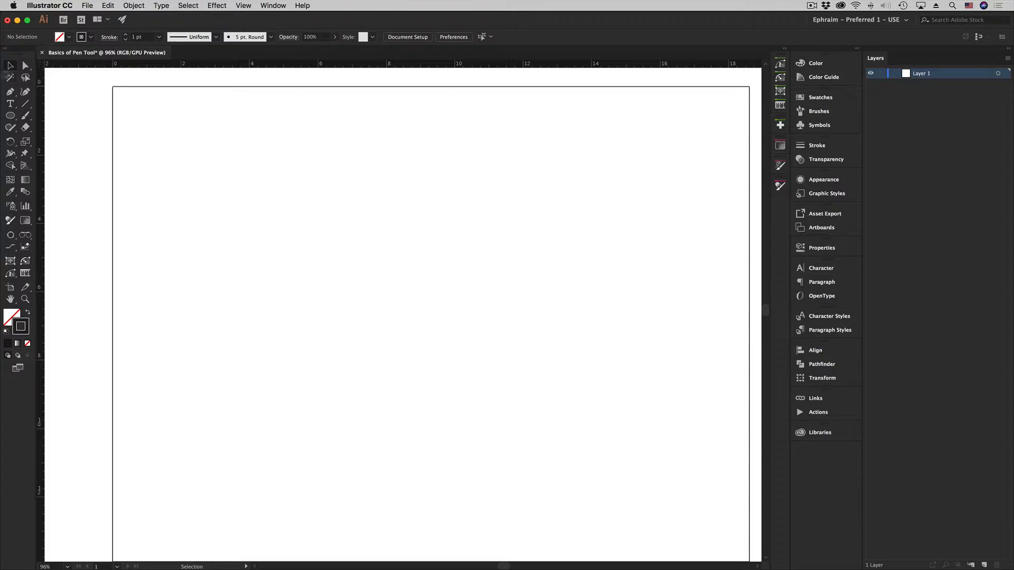
{"action": "left_click_drag", "start_coordinate": [447, 67], "coordinate": [439, 291]}
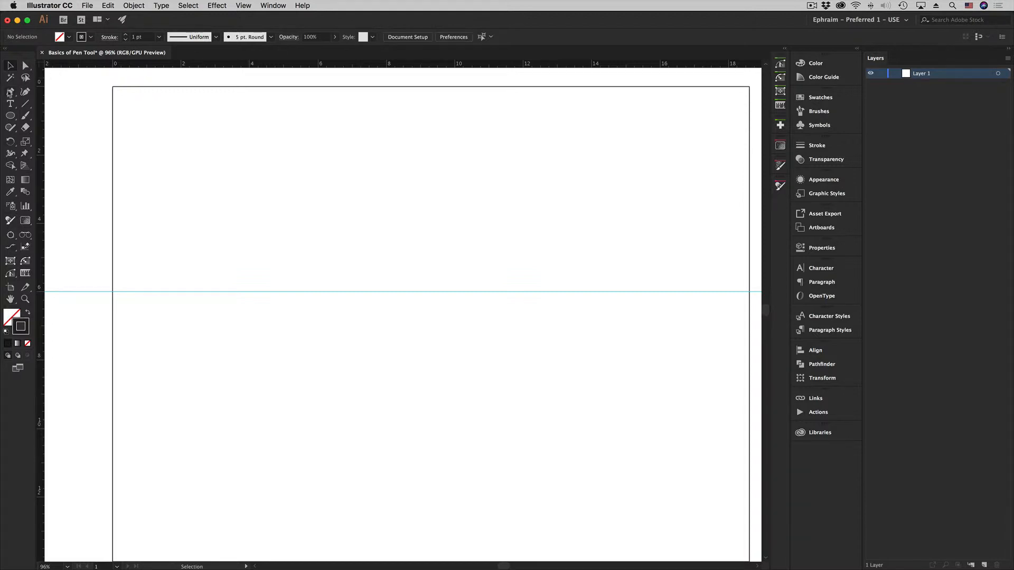
Step: Draw a Pen tool curve from the guide at about X 2.14 in to a smooth anchor at about X 3.85, Y 4.26 in with horizontal handles
{"action": "key", "text": "a"}
{"action": "left_click", "coordinate": [186, 291]}
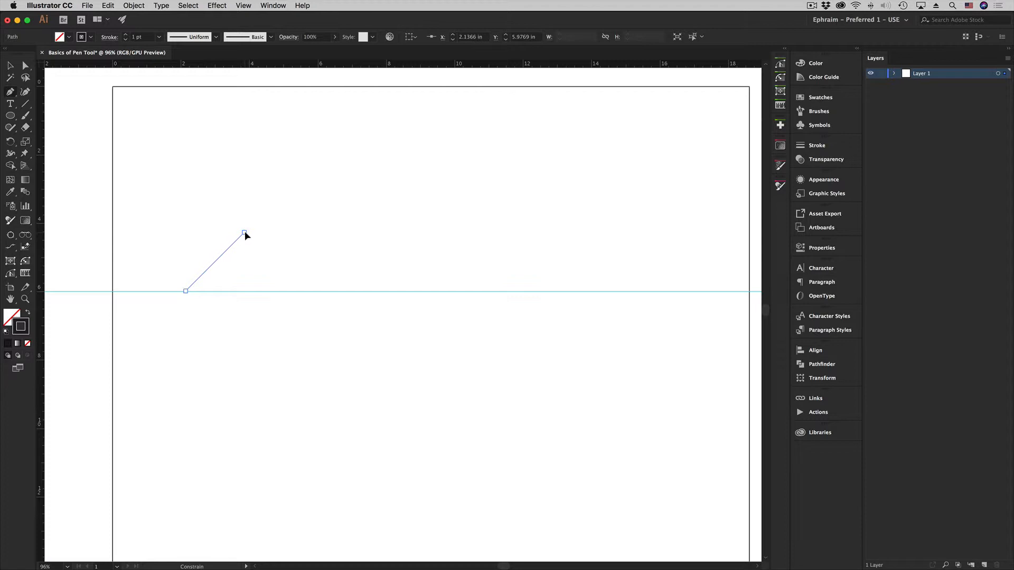
{"action": "left_click_drag", "start_coordinate": [245, 233], "coordinate": [344, 239]}
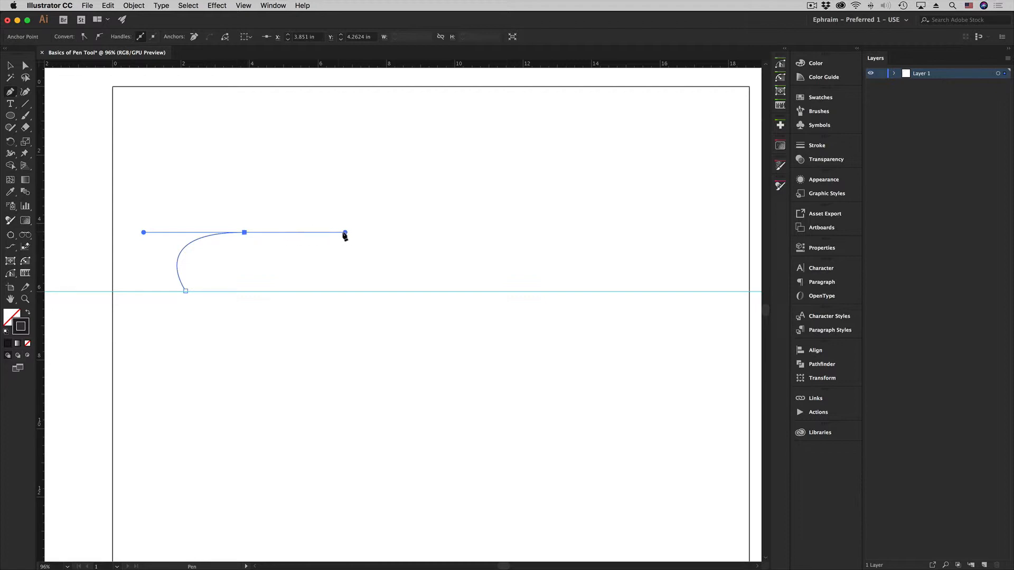
Step: Shorten the upper anchor's outgoing handle independently, move its incoming handle above and left of the anchor, and deselect the path
{"action": "key", "text": "alt"}
{"action": "left_click_drag", "start_coordinate": [345, 232], "coordinate": [280, 231]}
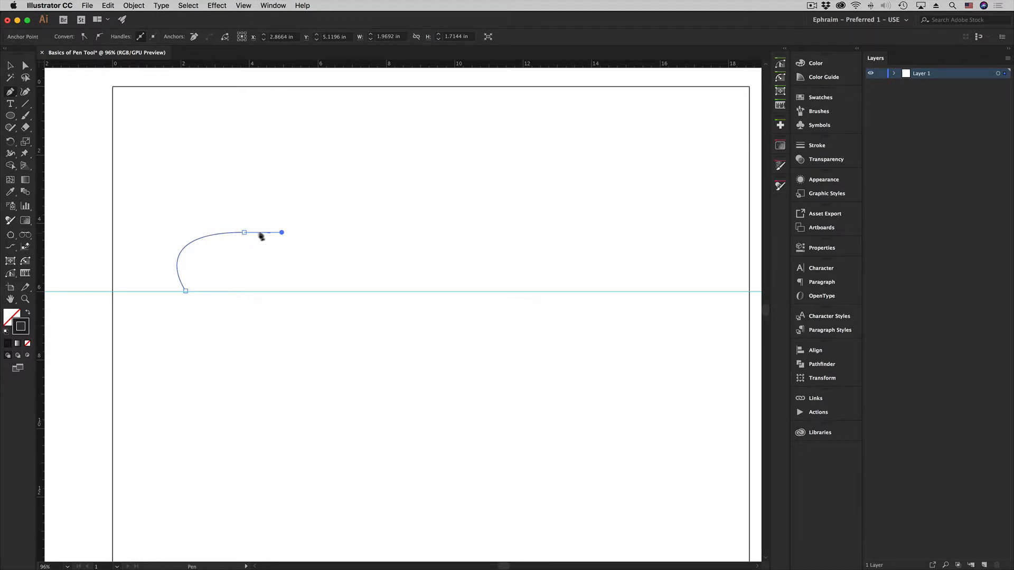
{"action": "left_click", "coordinate": [244, 233], "text": "super"}
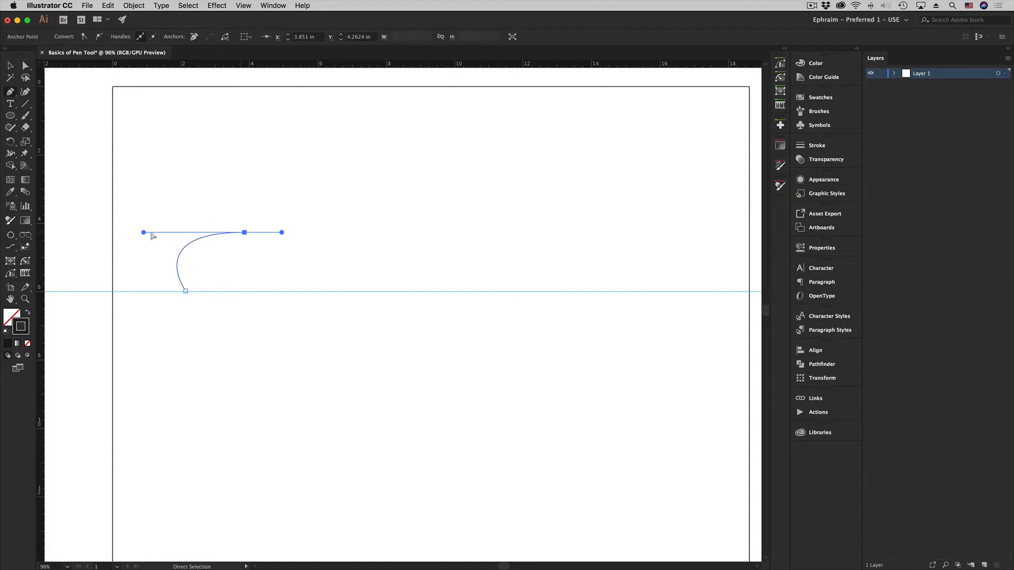
{"action": "left_click_drag", "start_coordinate": [144, 233], "coordinate": [241, 276]}
{"action": "left_click_drag", "start_coordinate": [260, 282], "coordinate": [203, 218]}
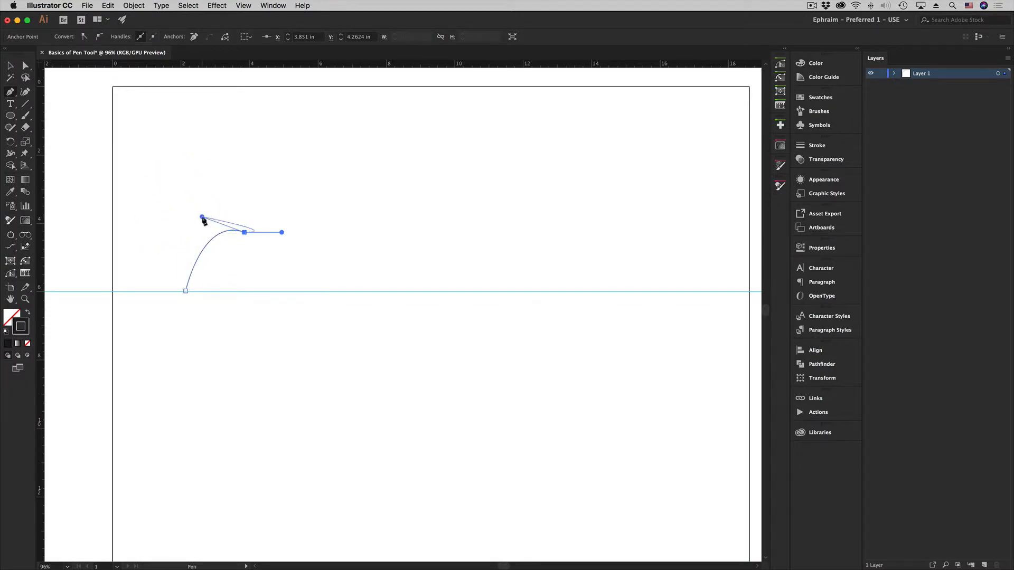
{"action": "left_click", "coordinate": [257, 203], "text": "super"}
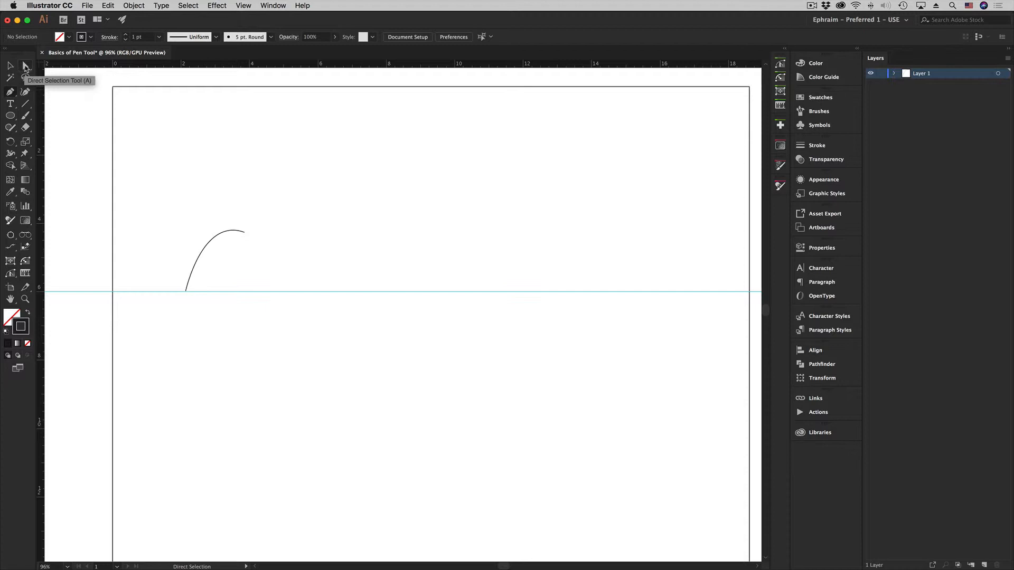
Step: Use Direct Selection to inspect both anchors and raise the upper anchor's incoming handle for a taller arc
{"action": "left_click", "coordinate": [25, 66]}
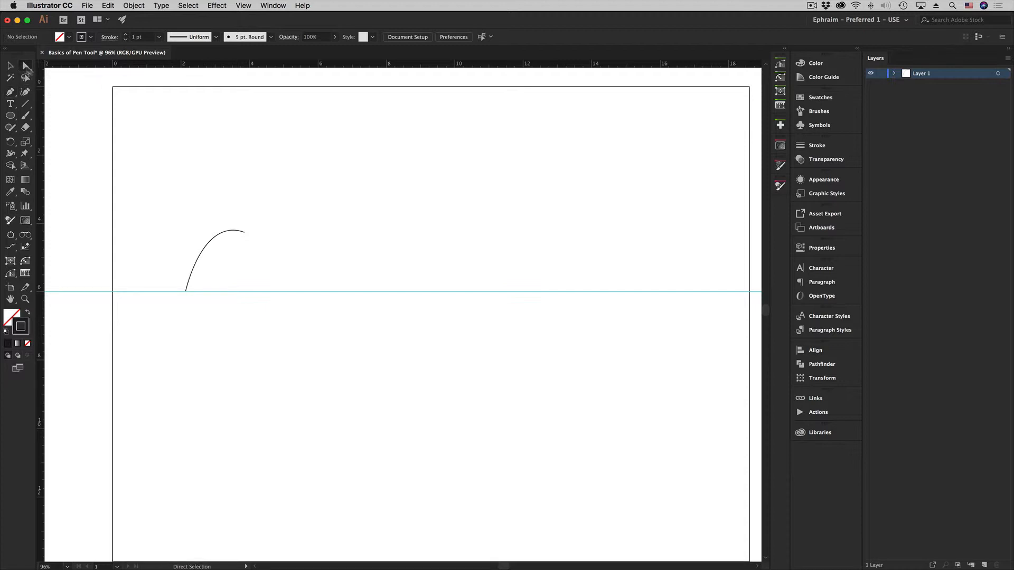
{"action": "left_click", "coordinate": [244, 233]}
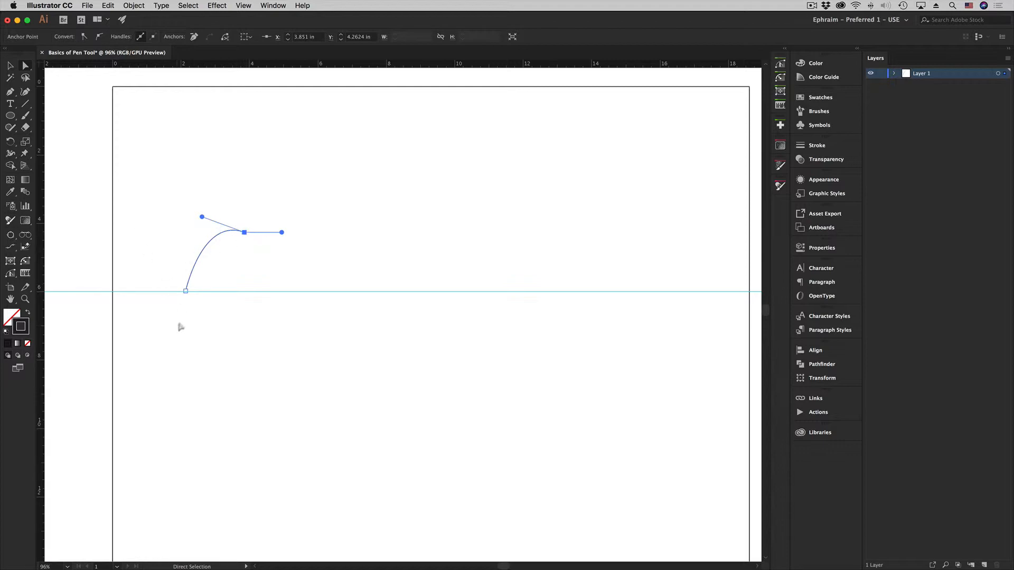
{"action": "left_click", "coordinate": [187, 293]}
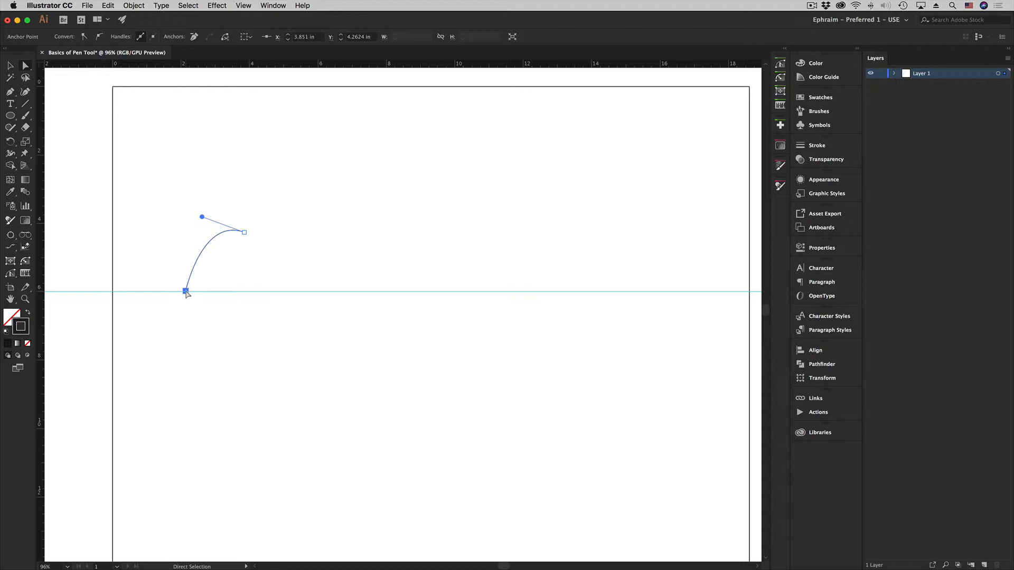
{"action": "left_click", "coordinate": [244, 232]}
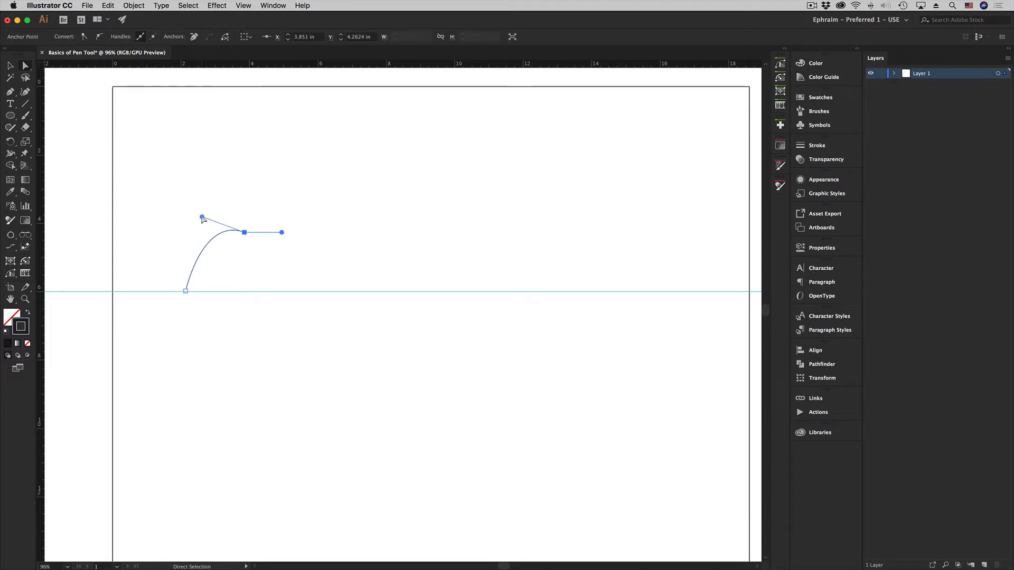
{"action": "mouse_move", "coordinate": [202, 217]}
{"action": "left_mouse_down"}
{"action": "mouse_move", "coordinate": [208, 197]}
{"action": "mouse_move", "coordinate": [160, 240]}
{"action": "mouse_move", "coordinate": [203, 211]}
{"action": "mouse_move", "coordinate": [181, 229]}
{"action": "mouse_move", "coordinate": [199, 202]}
{"action": "left_mouse_up"}
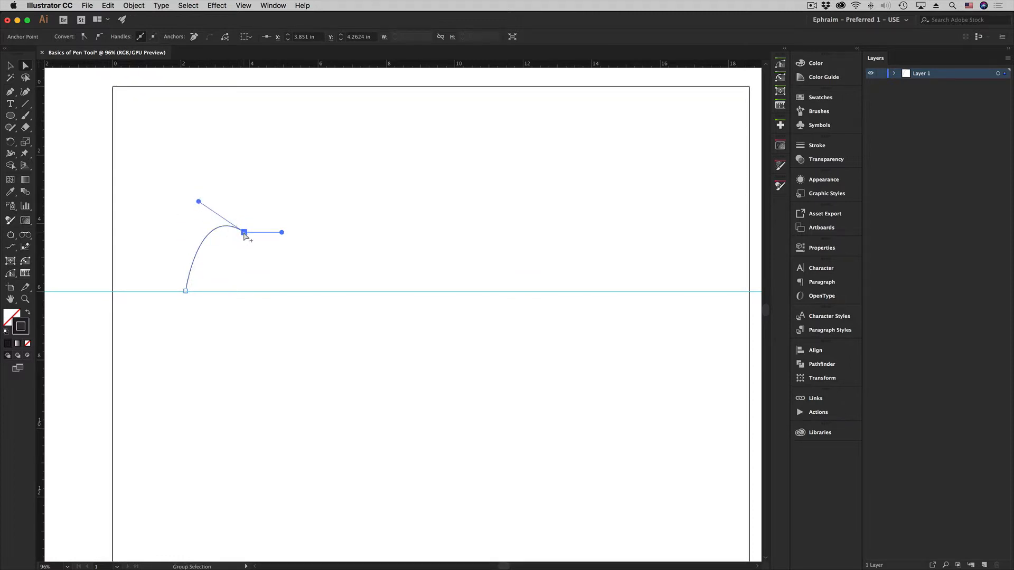
Step: Convert the curve's upper anchor to a corner with the Anchor Point tool, making the segment straight
{"action": "left_click", "coordinate": [10, 92]}
{"action": "left_click", "coordinate": [11, 92]}
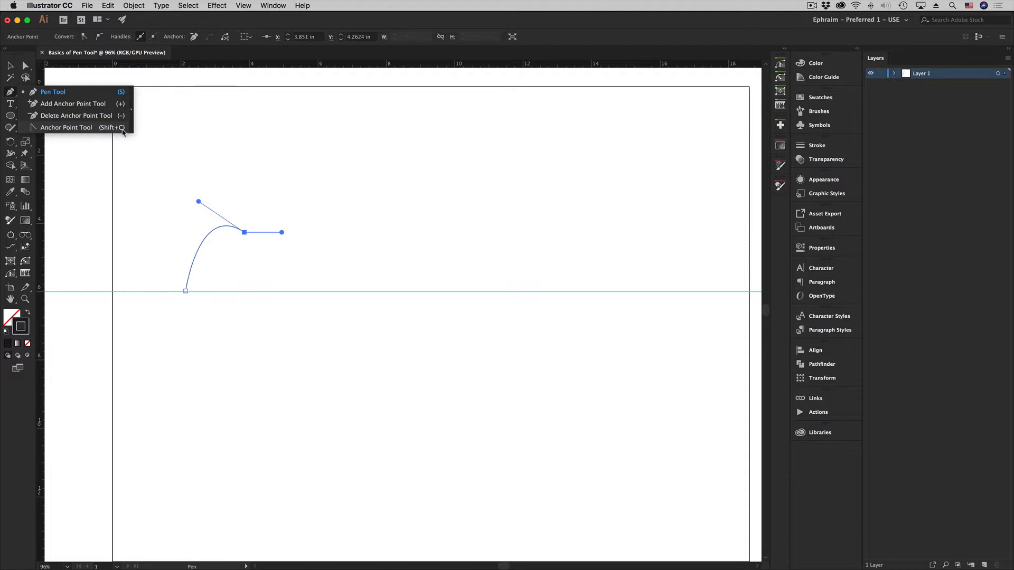
{"action": "left_click", "coordinate": [53, 129]}
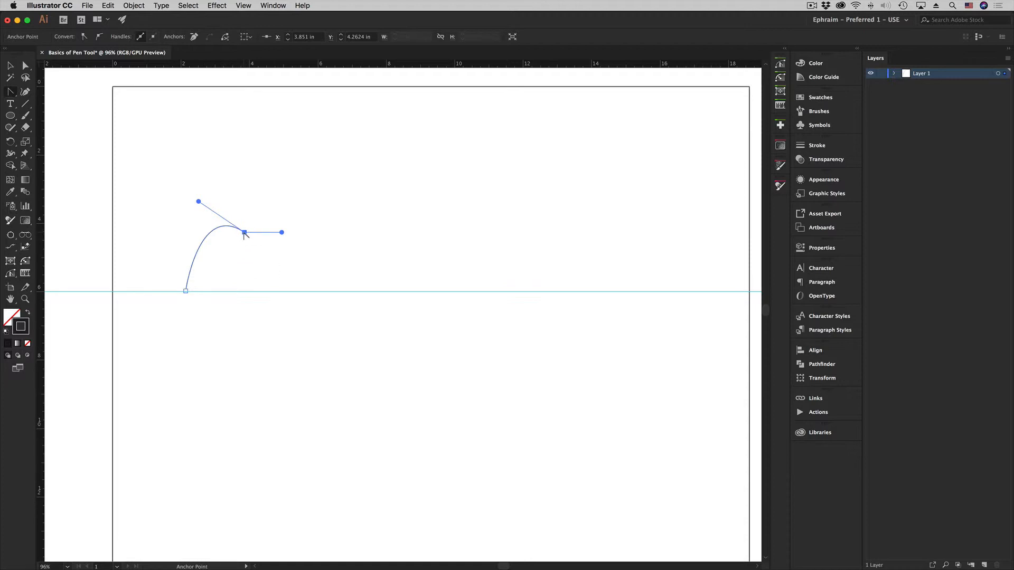
{"action": "left_click", "coordinate": [244, 232]}
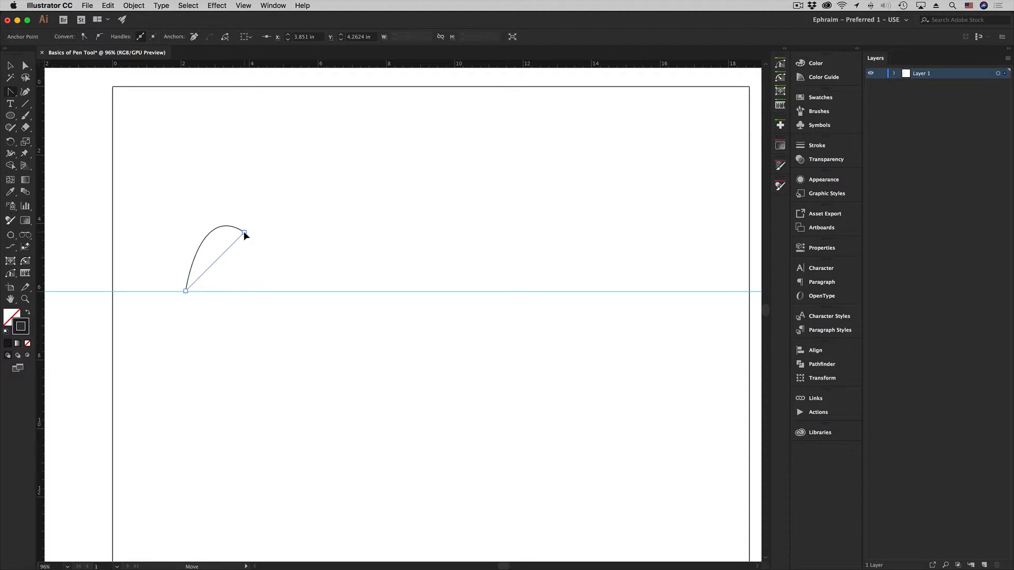
{"action": "left_click", "coordinate": [244, 232]}
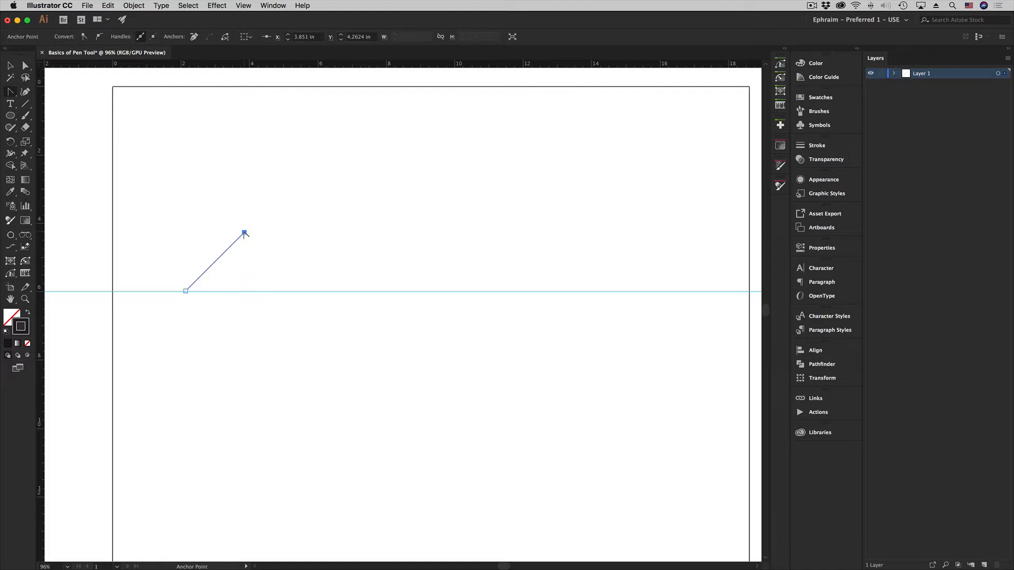
Step: Pull horizontal handles out of the upper corner anchor to curve the segment, and tilt only the outgoing handle slightly downward
{"action": "left_click_drag", "start_coordinate": [244, 232], "coordinate": [296, 233]}
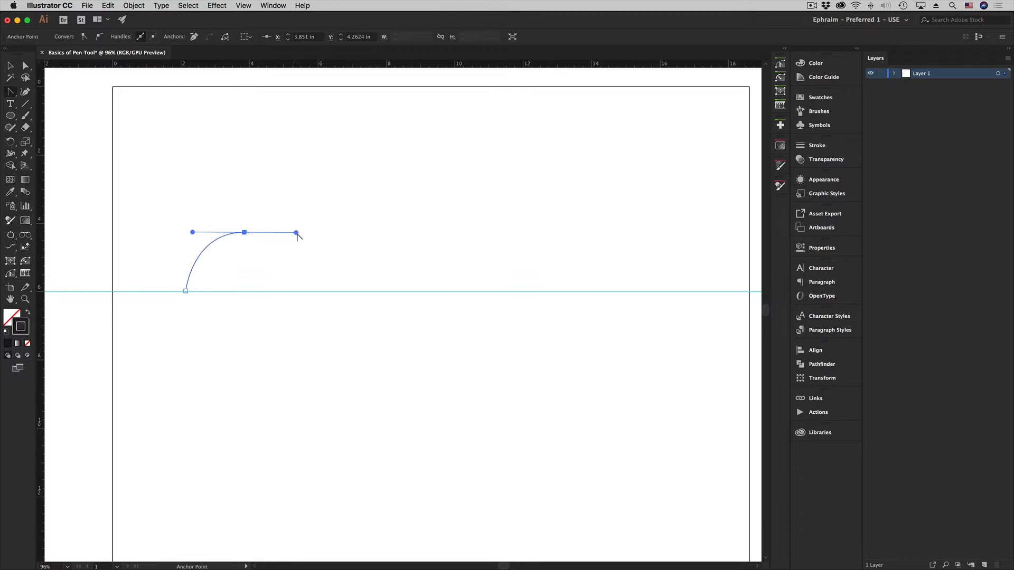
{"action": "mouse_move", "coordinate": [296, 233]}
{"action": "left_mouse_down"}
{"action": "mouse_move", "coordinate": [274, 262]}
{"action": "mouse_move", "coordinate": [304, 213]}
{"action": "mouse_move", "coordinate": [285, 188]}
{"action": "mouse_move", "coordinate": [292, 241]}
{"action": "left_mouse_up"}
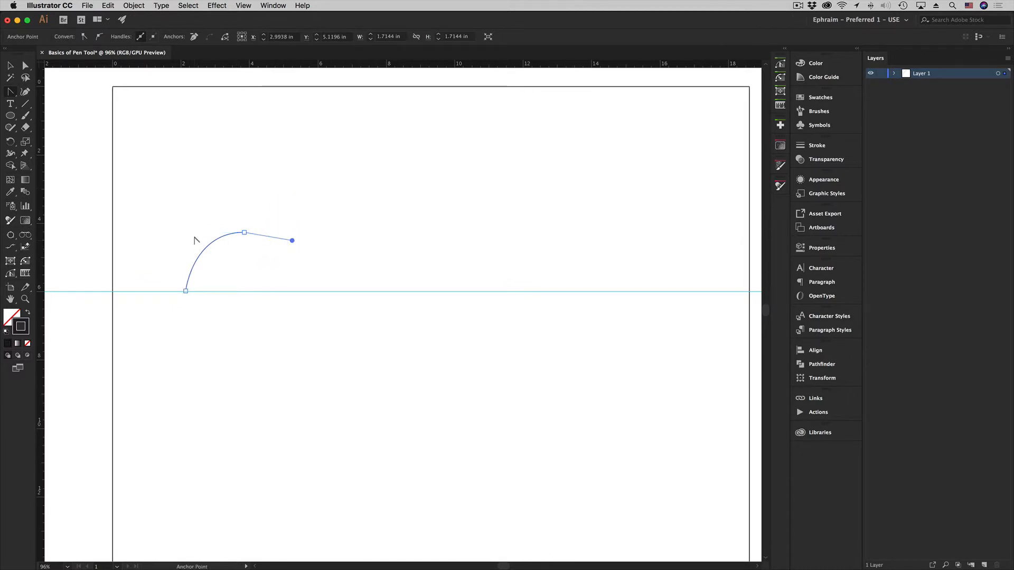
Step: Adjust the upper anchor's handles independently: raise the incoming one above the anchor, and shorten the outgoing one to roughly horizontal
{"action": "left_click", "coordinate": [245, 233]}
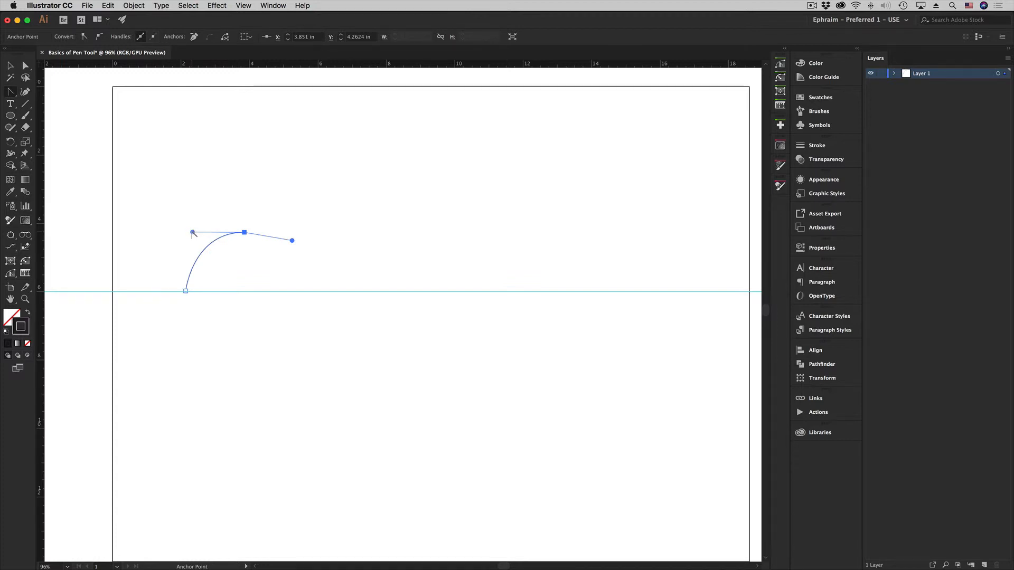
{"action": "left_click_drag", "start_coordinate": [193, 233], "coordinate": [193, 188]}
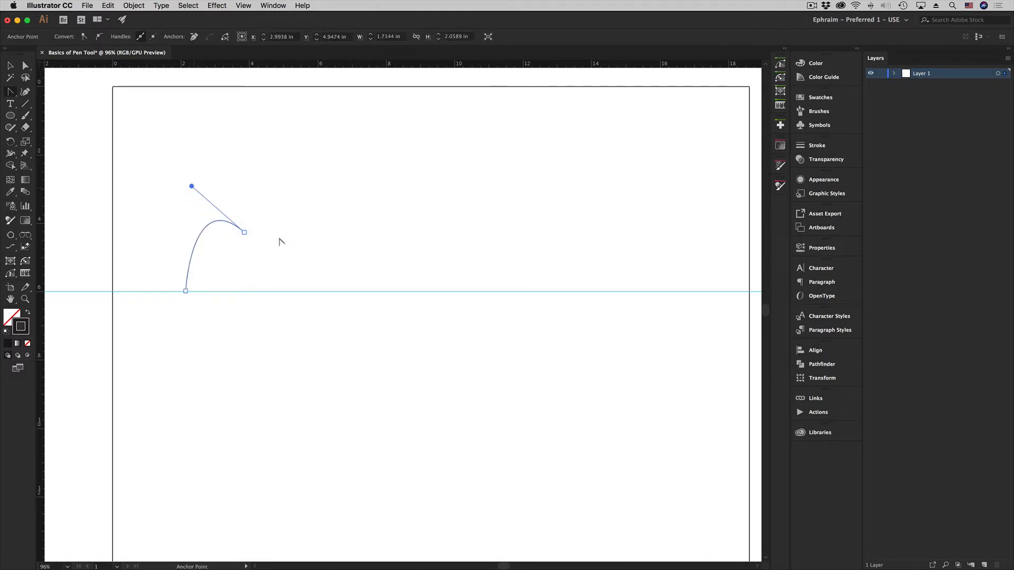
{"action": "key", "text": "a"}
{"action": "left_click", "coordinate": [244, 233], "text": "super"}
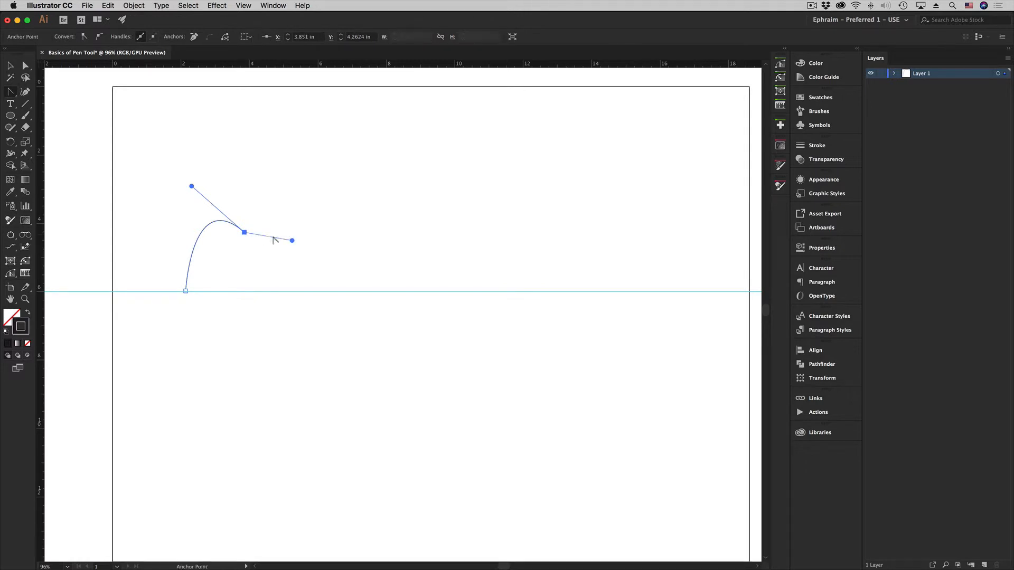
{"action": "left_click_drag", "start_coordinate": [291, 240], "coordinate": [285, 190]}
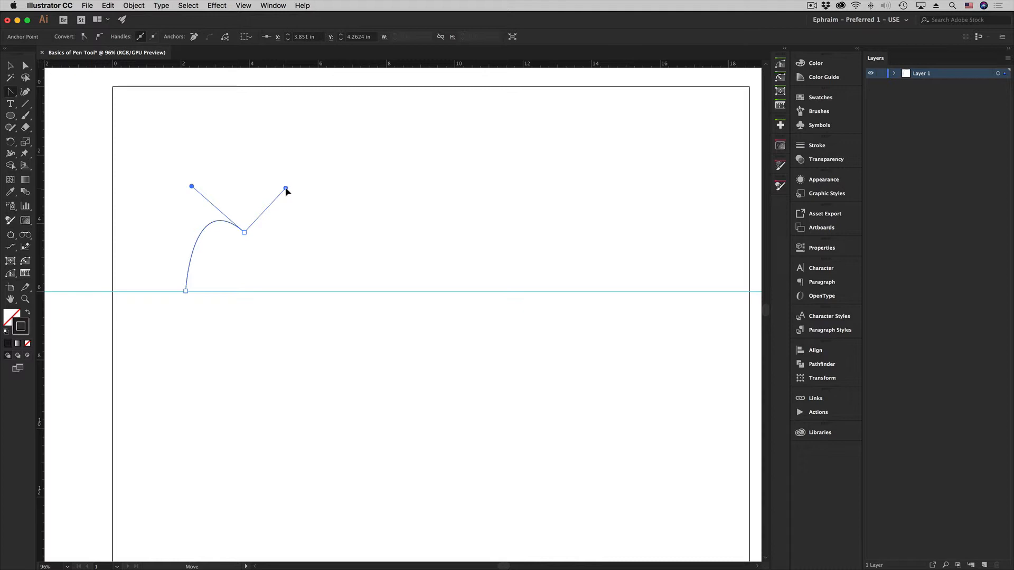
{"action": "mouse_move", "coordinate": [285, 188]}
{"action": "left_mouse_down"}
{"action": "mouse_move", "coordinate": [265, 197]}
{"action": "mouse_move", "coordinate": [274, 189]}
{"action": "left_mouse_up"}
{"action": "left_click_drag", "start_coordinate": [274, 187], "coordinate": [275, 233]}
{"action": "scroll", "coordinate": [274, 234], "scroll_direction": "right", "scroll_amount": 1}
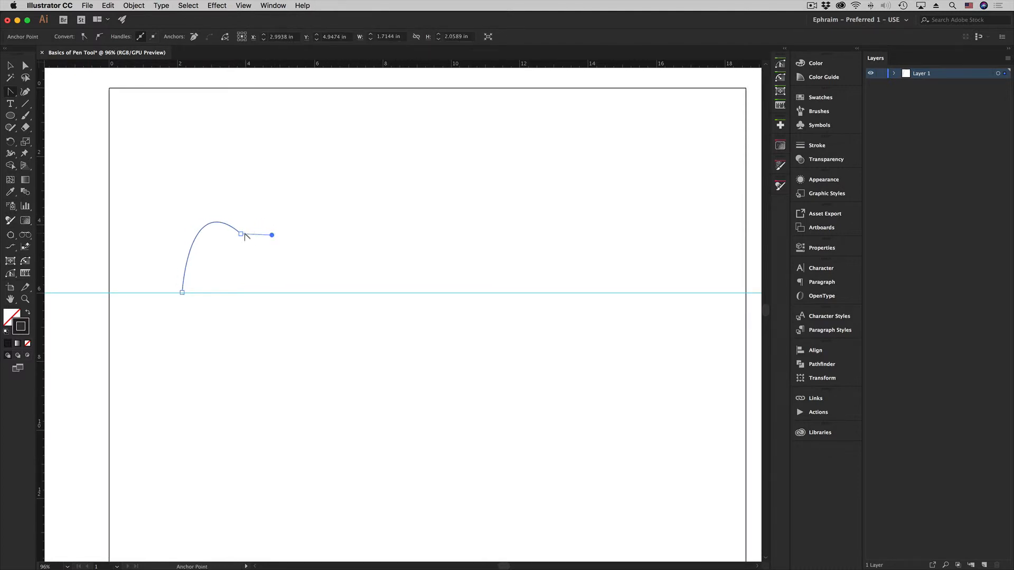
Step: Convert the upper anchor to a corner with the Anchor Point tool, pull new horizontal handles from it, and deselect the path
{"action": "left_click", "coordinate": [13, 93]}
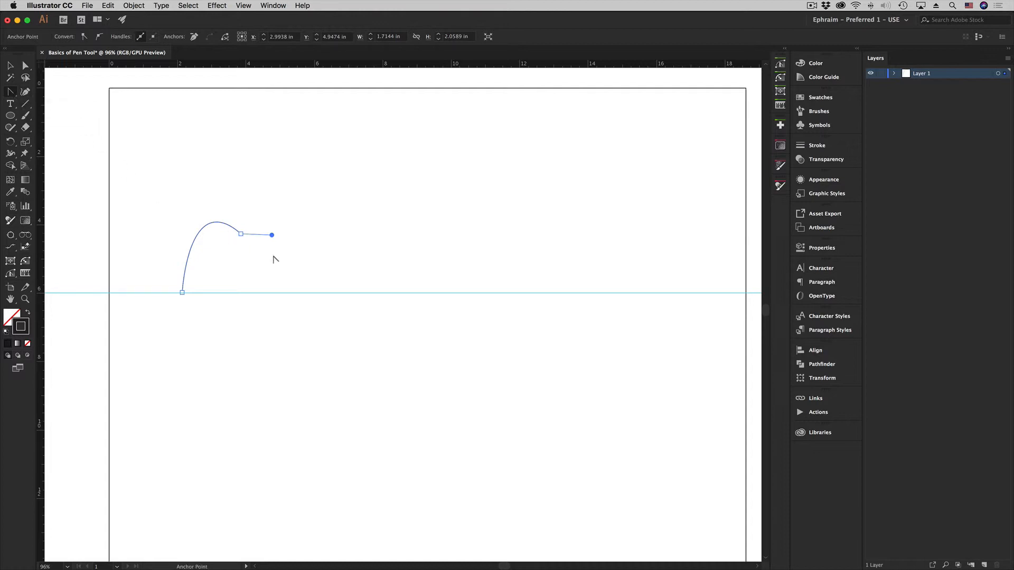
{"action": "left_click", "coordinate": [241, 234]}
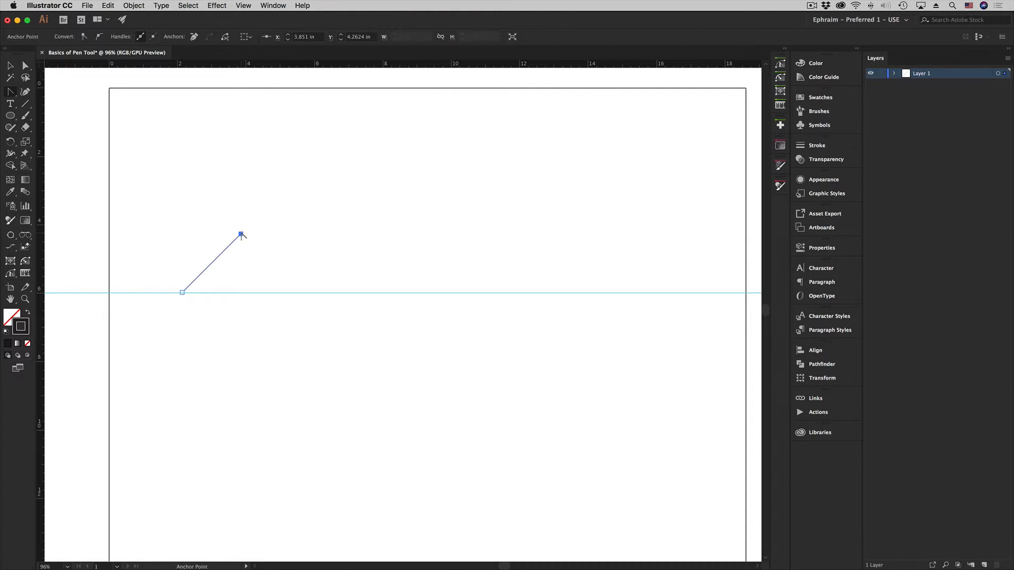
{"action": "left_click_drag", "start_coordinate": [241, 235], "coordinate": [287, 236]}
{"action": "left_click", "coordinate": [26, 66]}
{"action": "left_click", "coordinate": [185, 177]}
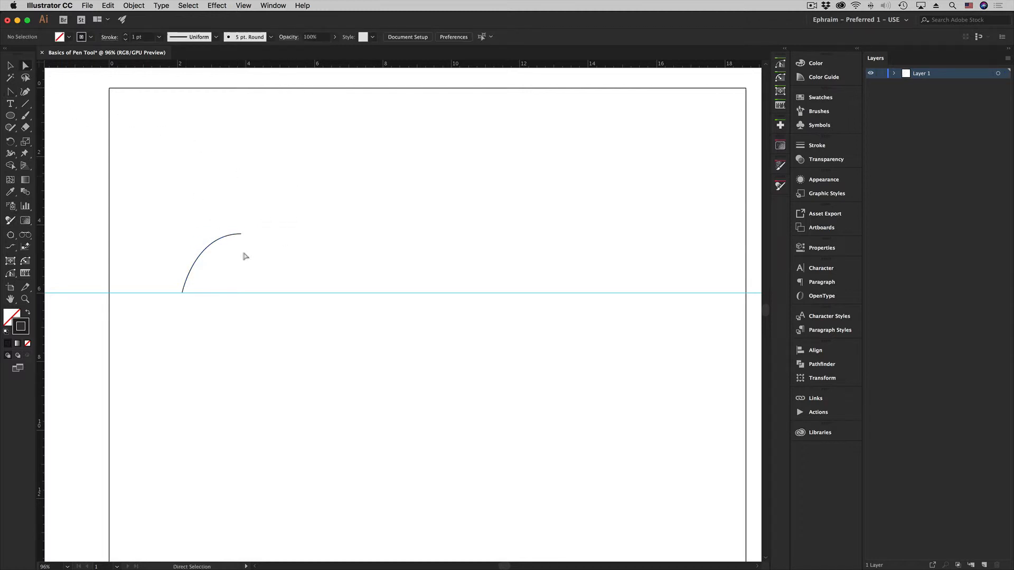
Step: Select the curve with Direct Selection, swing its incoming handle up and outward, and return the handle level with the upper anchor
{"action": "left_click", "coordinate": [223, 241]}
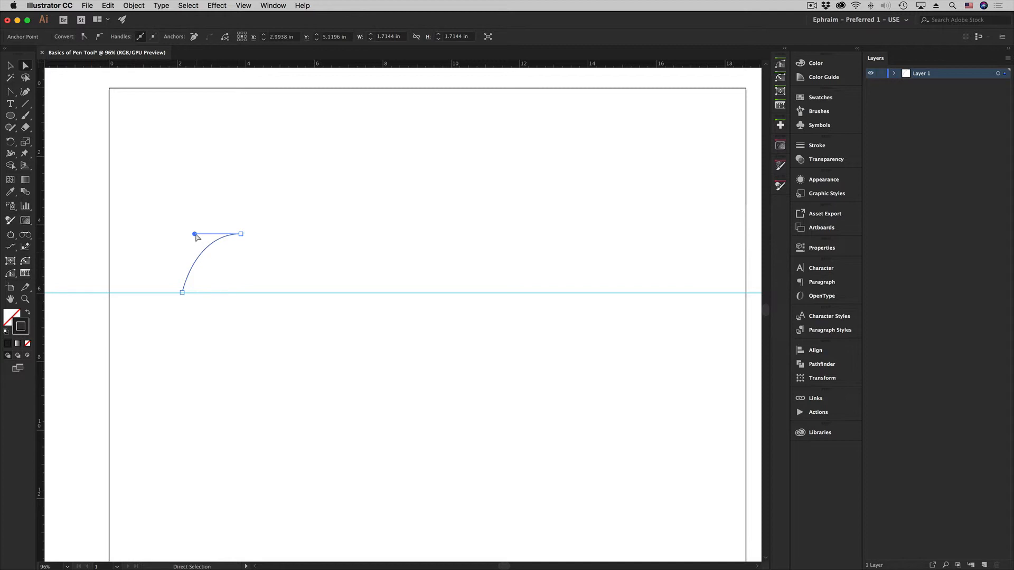
{"action": "left_click_drag", "start_coordinate": [195, 235], "coordinate": [161, 201]}
{"action": "left_click_drag", "start_coordinate": [161, 201], "coordinate": [196, 237]}
Step: Undo the edits back past the practice curve to clear the artboard
{"action": "key", "text": "super+z"}
{"action": "key", "text": "super+z"}
{"action": "key", "text": "super+z"}
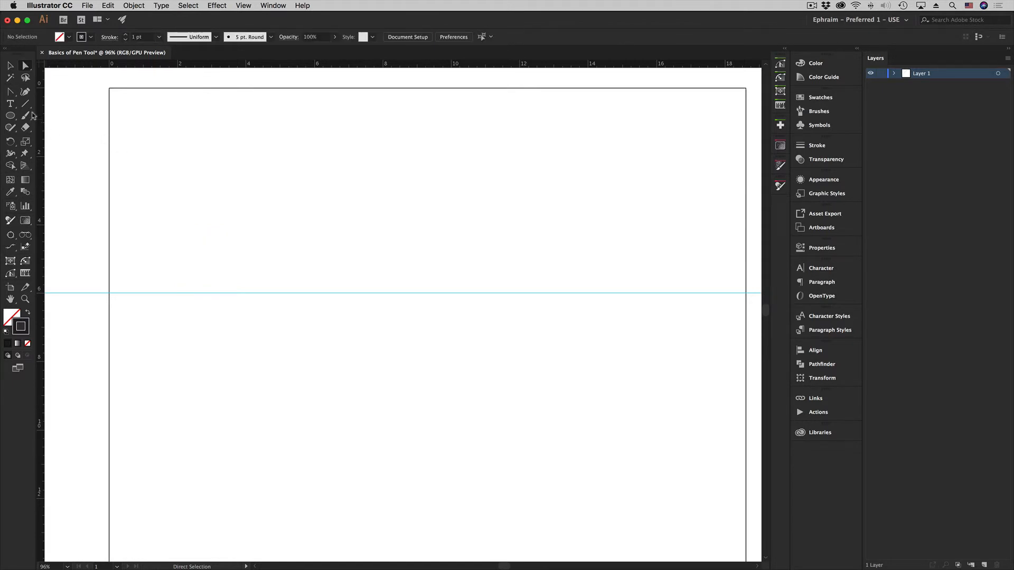
Step: Draw an arch with the Pen tool from the guide at about X 2.32 in, peaking with horizontal handles, back to the guide
{"action": "left_click", "coordinate": [10, 93]}
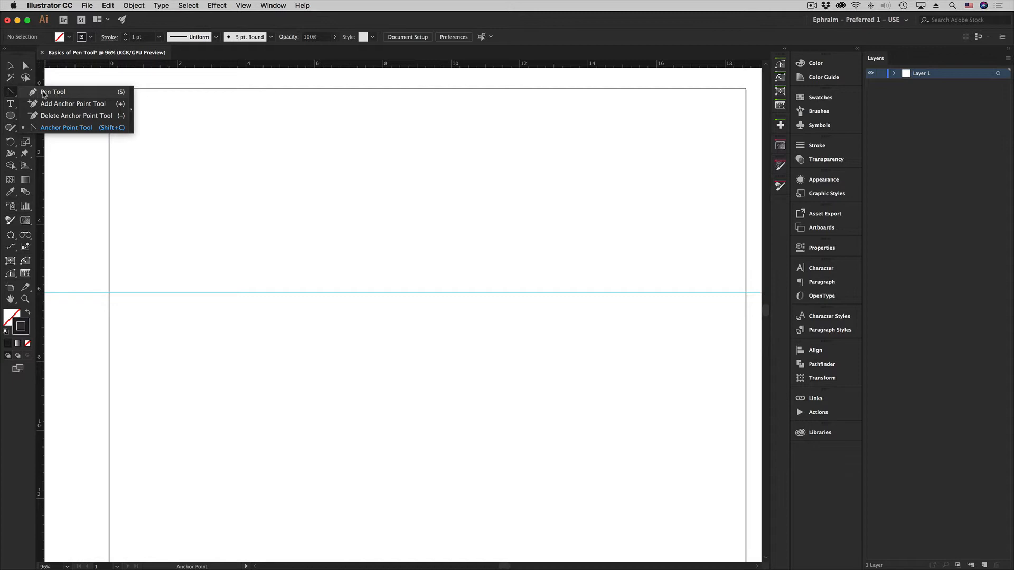
{"action": "left_click", "coordinate": [46, 94]}
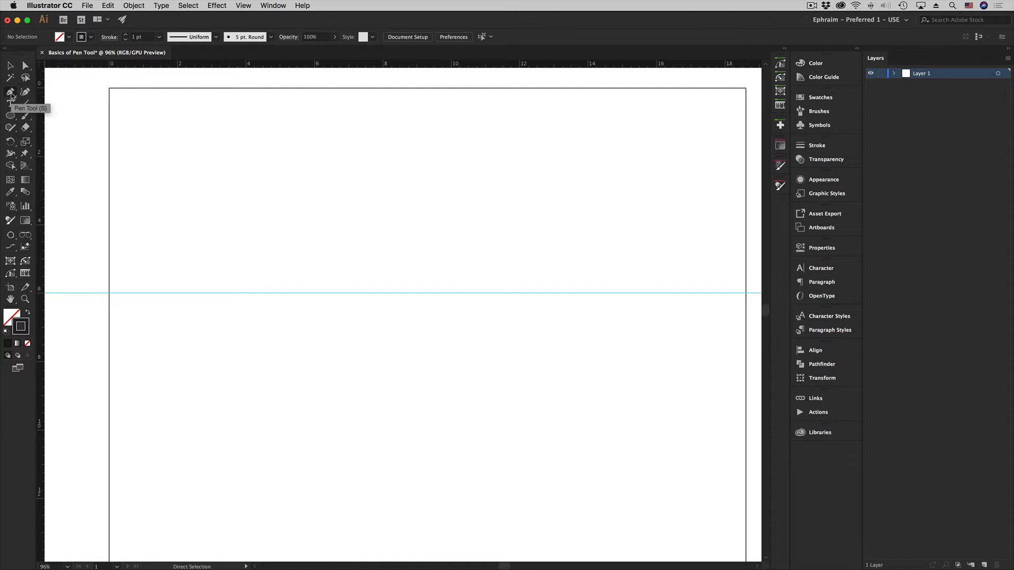
{"action": "left_click", "coordinate": [11, 94]}
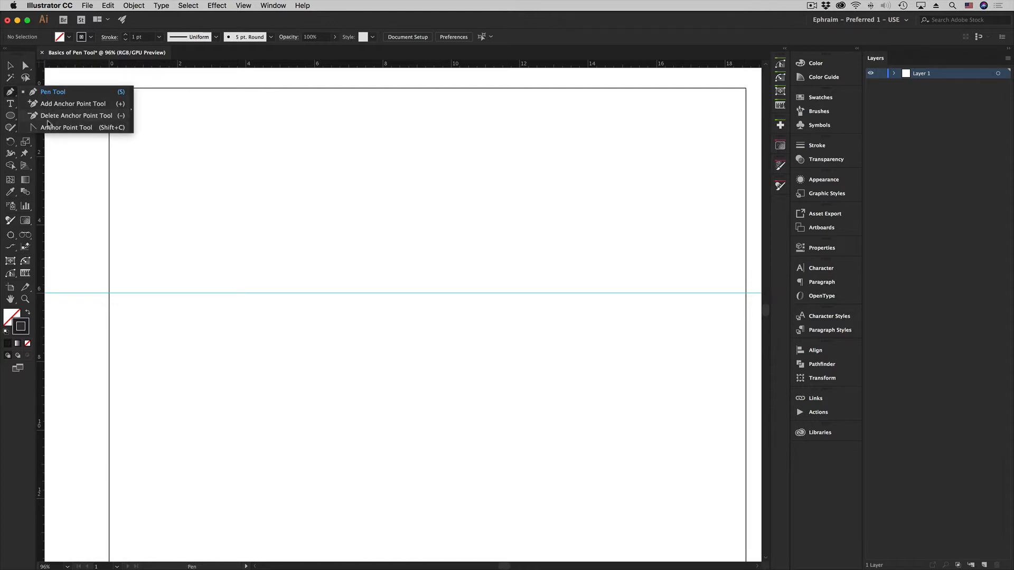
{"action": "left_click", "coordinate": [47, 93]}
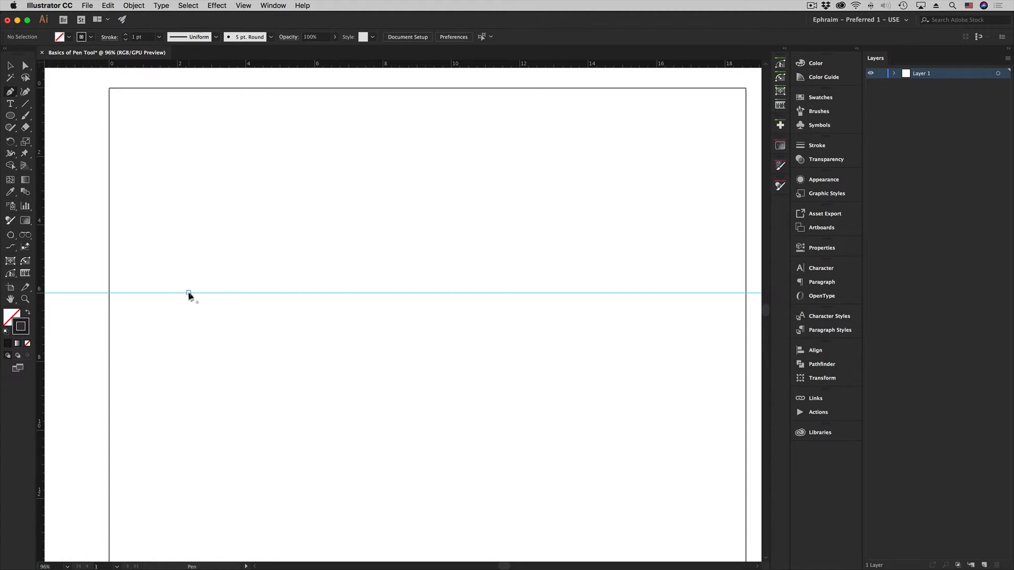
{"action": "left_click", "coordinate": [189, 292]}
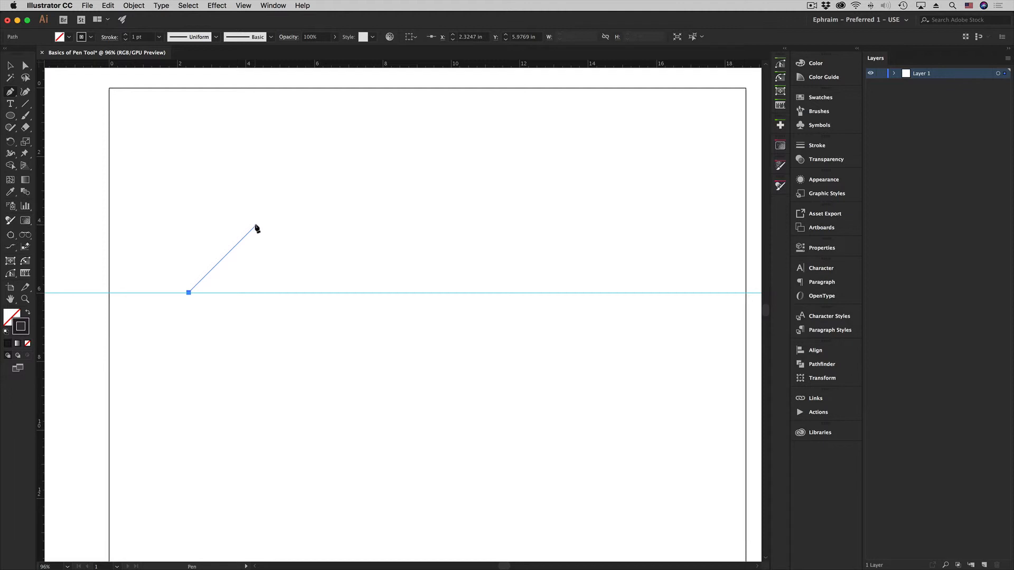
{"action": "left_click_drag", "start_coordinate": [256, 225], "coordinate": [307, 226]}
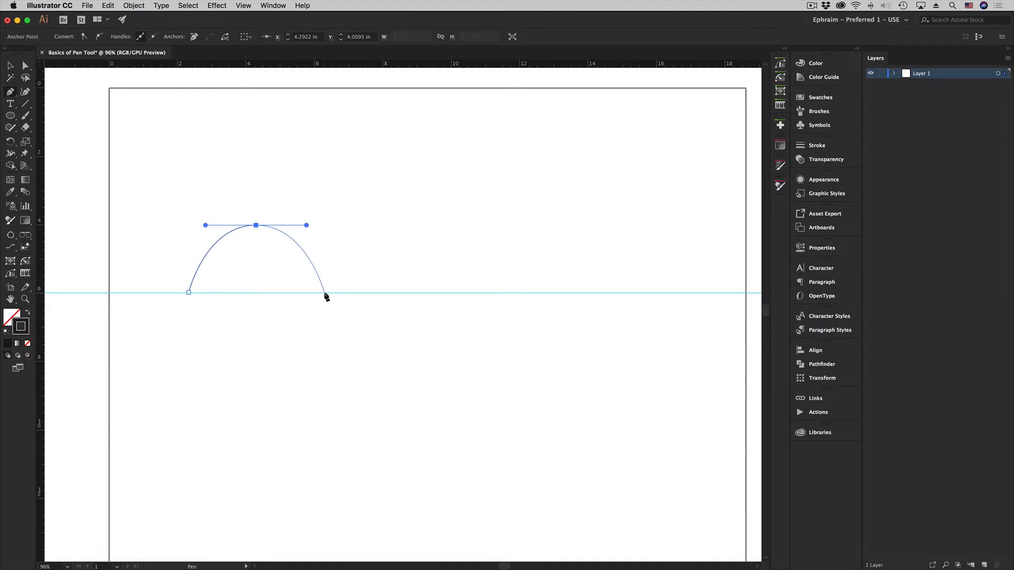
{"action": "left_click", "coordinate": [325, 293]}
Step: Extend the wave with a rounded trough below the guide and a second arch peaking at about X 12.02 in, ending on the guide
{"action": "left_click_drag", "start_coordinate": [384, 352], "coordinate": [433, 352]}
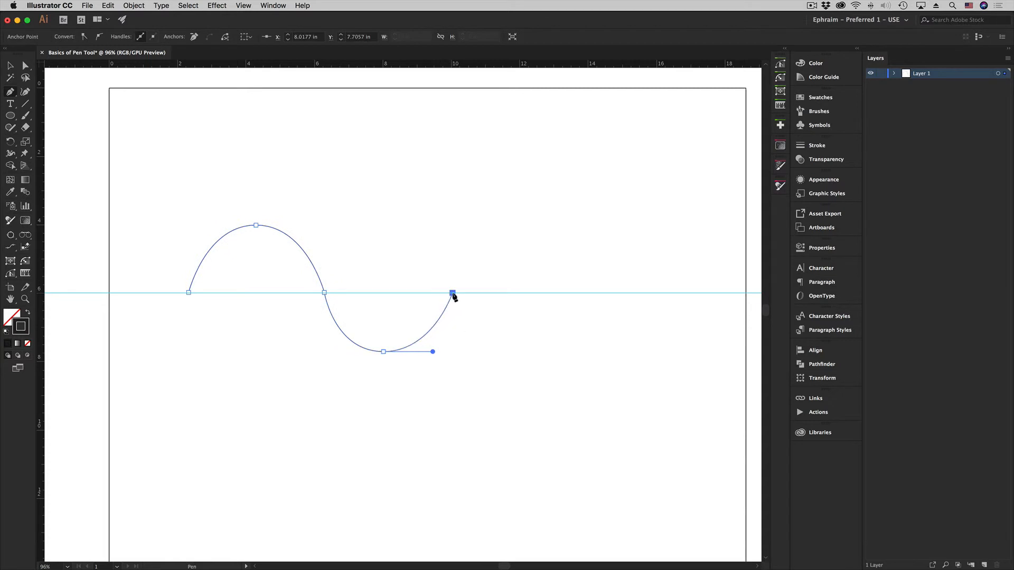
{"action": "left_click", "coordinate": [452, 293]}
{"action": "left_click_drag", "start_coordinate": [521, 226], "coordinate": [570, 225]}
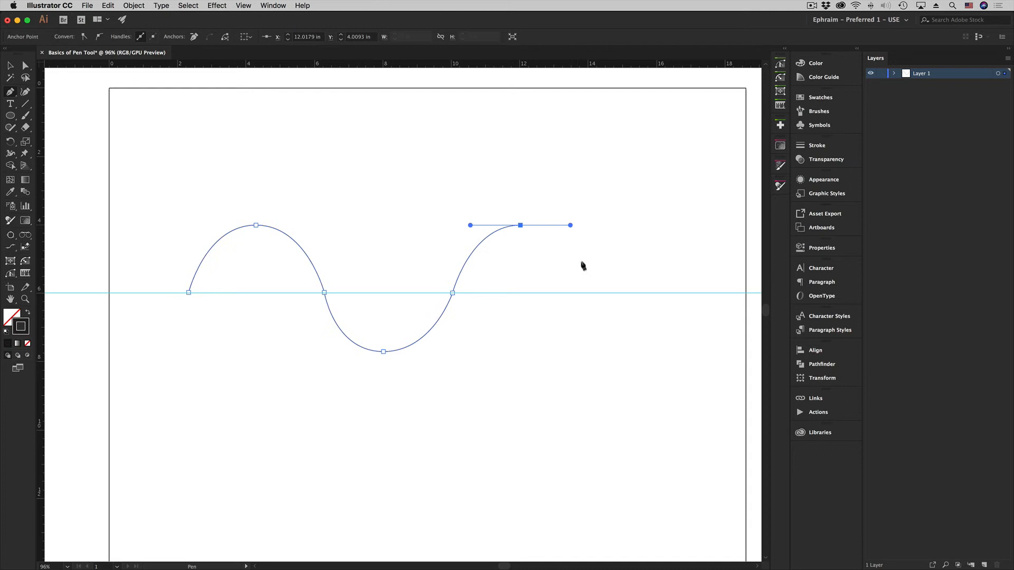
{"action": "left_click", "coordinate": [589, 293]}
Step: Add a final trough anchor at about X 15.74 in, Y 7.73 in with horizontal handles, and deselect the path
{"action": "left_click", "coordinate": [648, 352]}
{"action": "left_click_drag", "start_coordinate": [649, 352], "coordinate": [696, 353]}
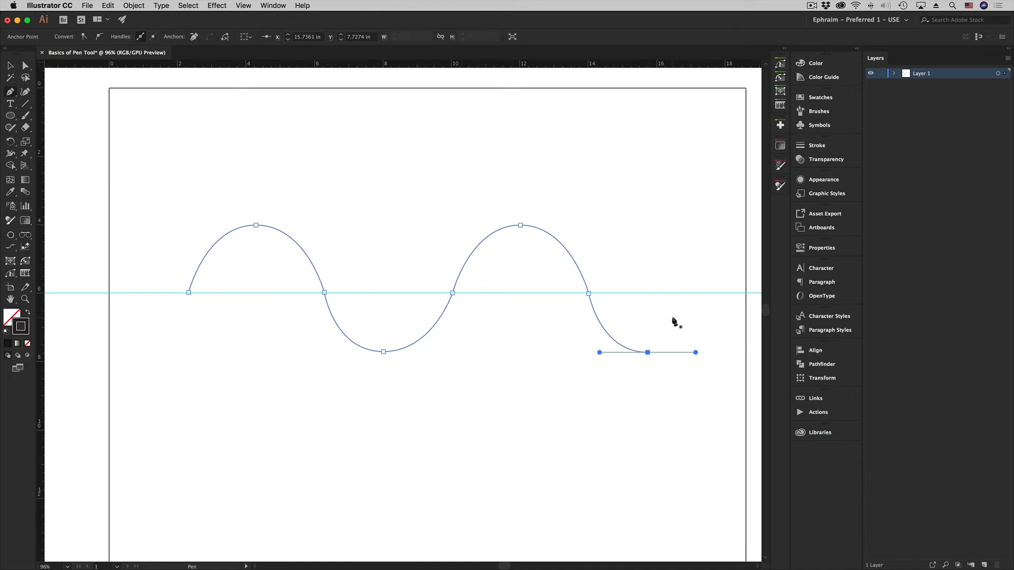
{"action": "key", "text": "super"}
{"action": "left_click", "coordinate": [681, 315], "text": "super"}
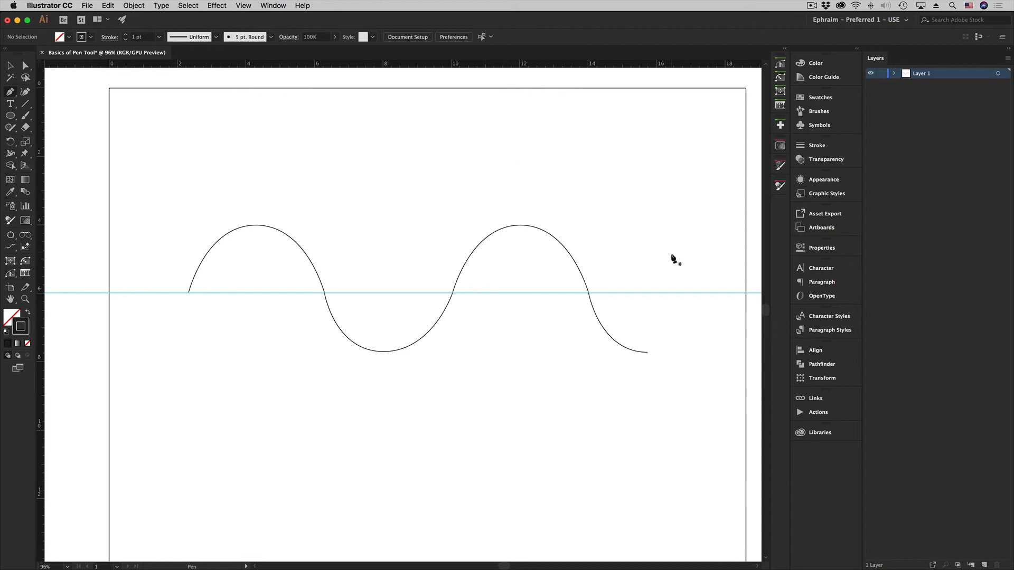
Step: Resume the path from its last trough anchor, removing the outgoing handle, and add a straight segment to the guide at about X 17.13 in
{"action": "key", "text": "super"}
{"action": "key", "text": "super"}
{"action": "left_click", "coordinate": [641, 353], "text": "super"}
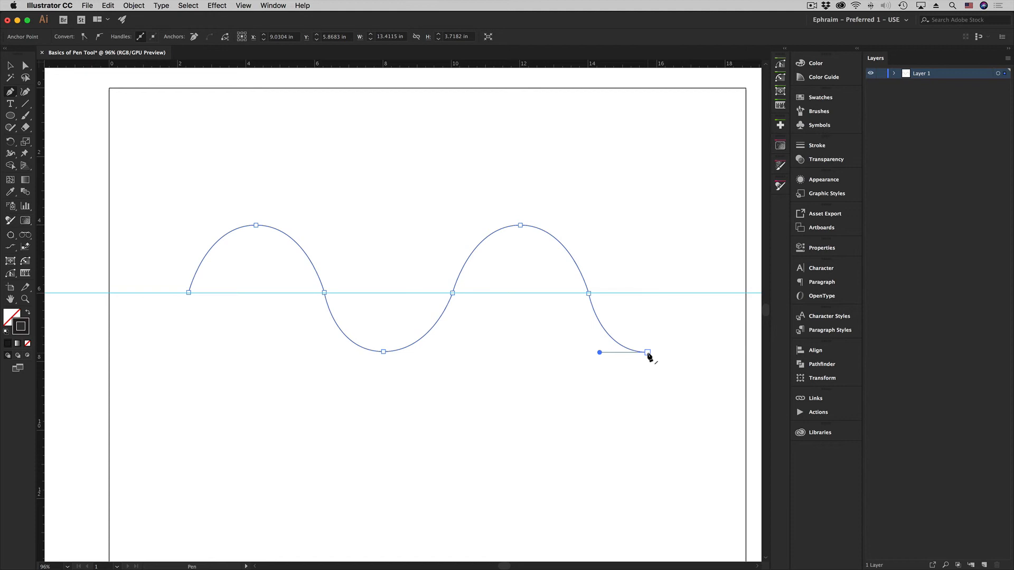
{"action": "left_click", "coordinate": [648, 353]}
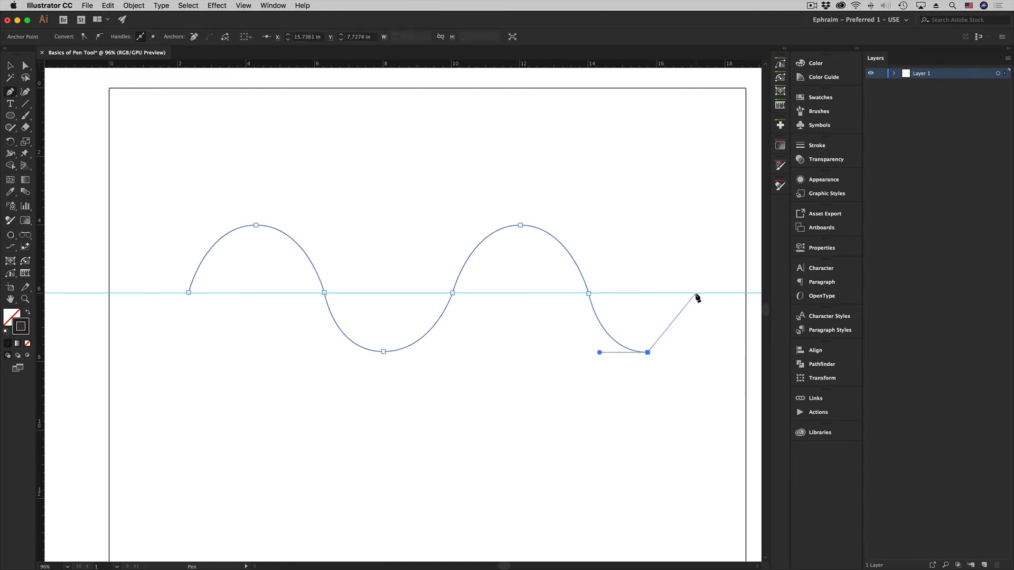
{"action": "left_click", "coordinate": [695, 292]}
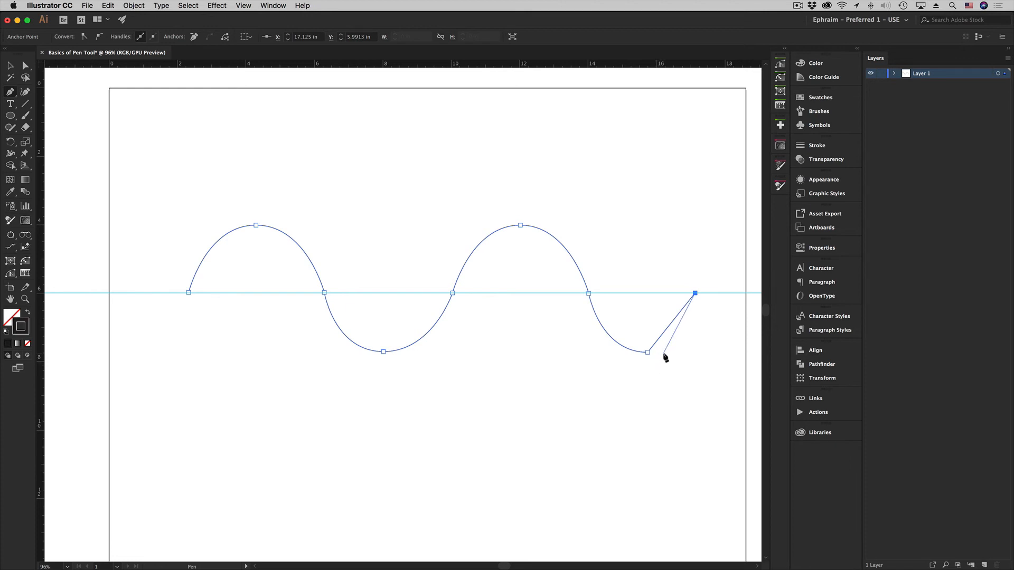
{"action": "key", "text": "super"}
{"action": "left_click", "coordinate": [691, 337], "text": "super"}
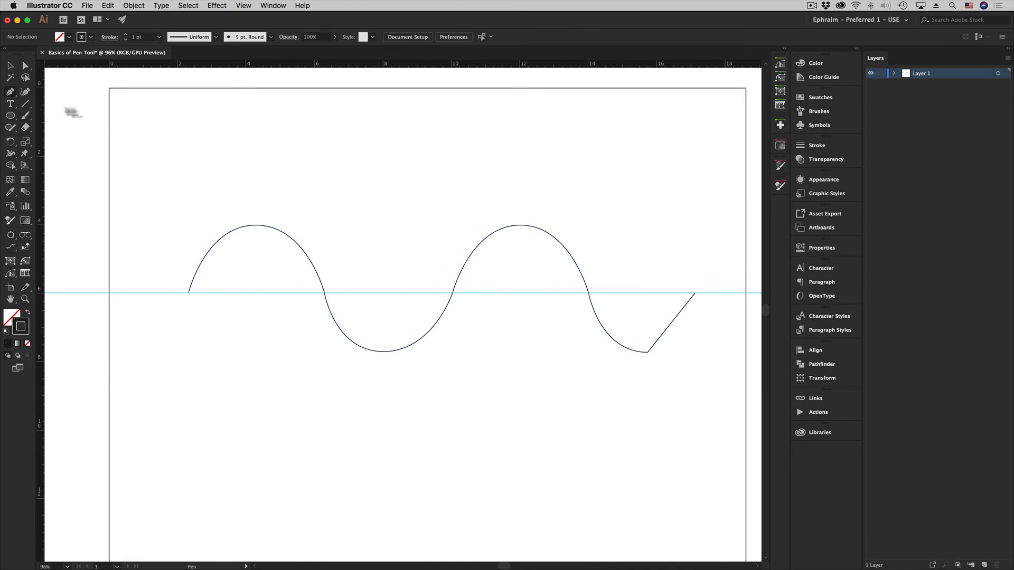
Step: Curve the final straight segment by pulling horizontal handles from the last trough anchor with the Anchor Point tool, and deselect the path
{"action": "key", "text": "super"}
{"action": "left_click_drag", "start_coordinate": [13, 94], "coordinate": [51, 131]}
{"action": "key", "text": "super"}
{"action": "left_click", "coordinate": [648, 352], "text": "super"}
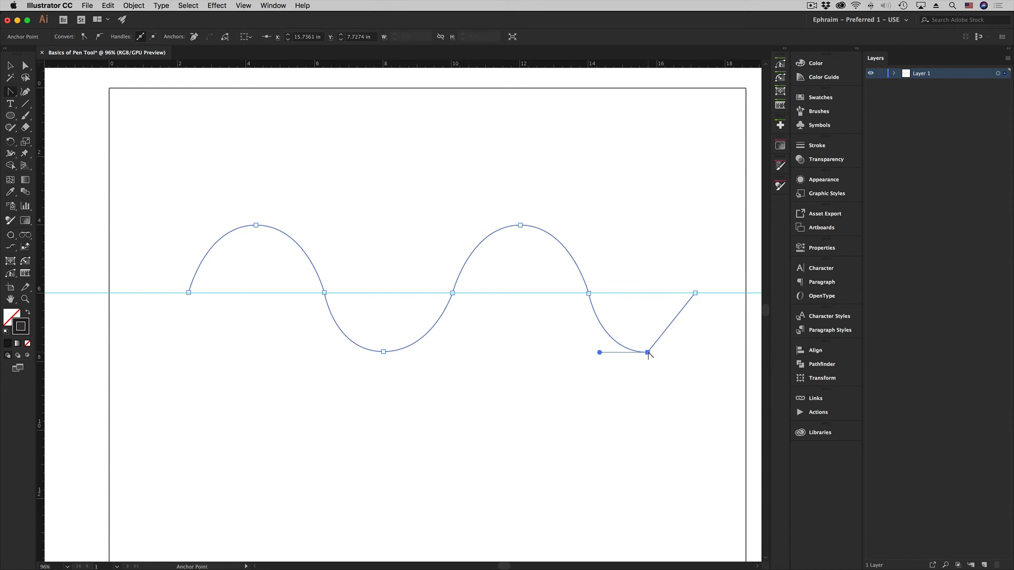
{"action": "left_click_drag", "start_coordinate": [648, 353], "coordinate": [649, 355]}
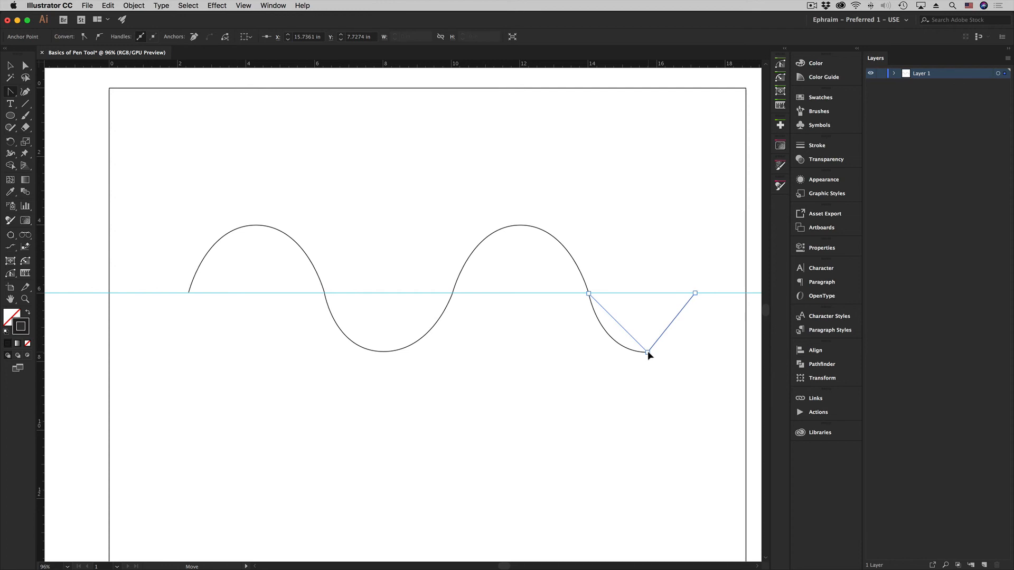
{"action": "left_click_drag", "start_coordinate": [648, 353], "coordinate": [695, 356]}
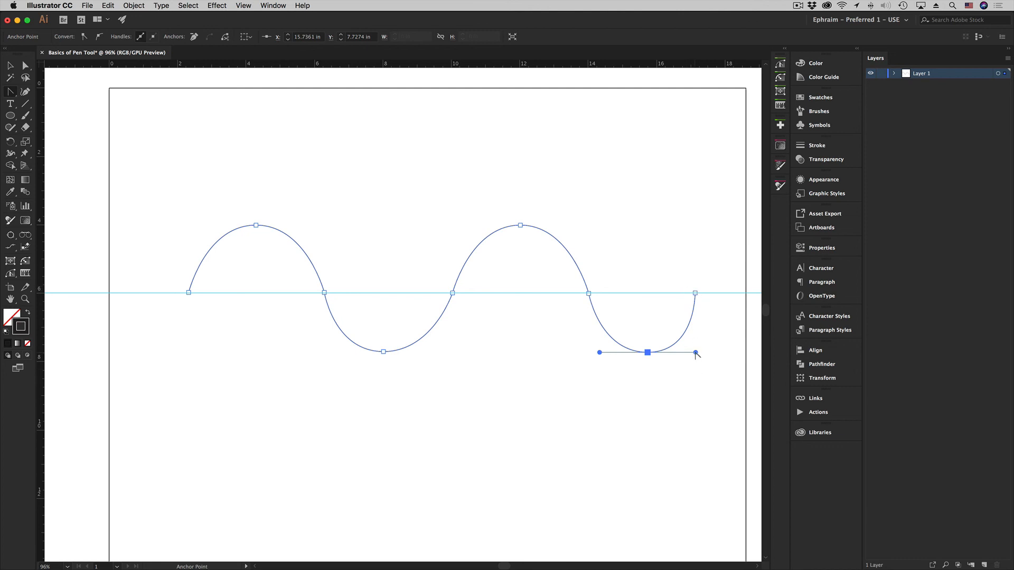
{"action": "mouse_move", "coordinate": [695, 352]}
{"action": "left_mouse_down"}
{"action": "mouse_move", "coordinate": [649, 355]}
{"action": "mouse_move", "coordinate": [697, 356]}
{"action": "left_mouse_up"}
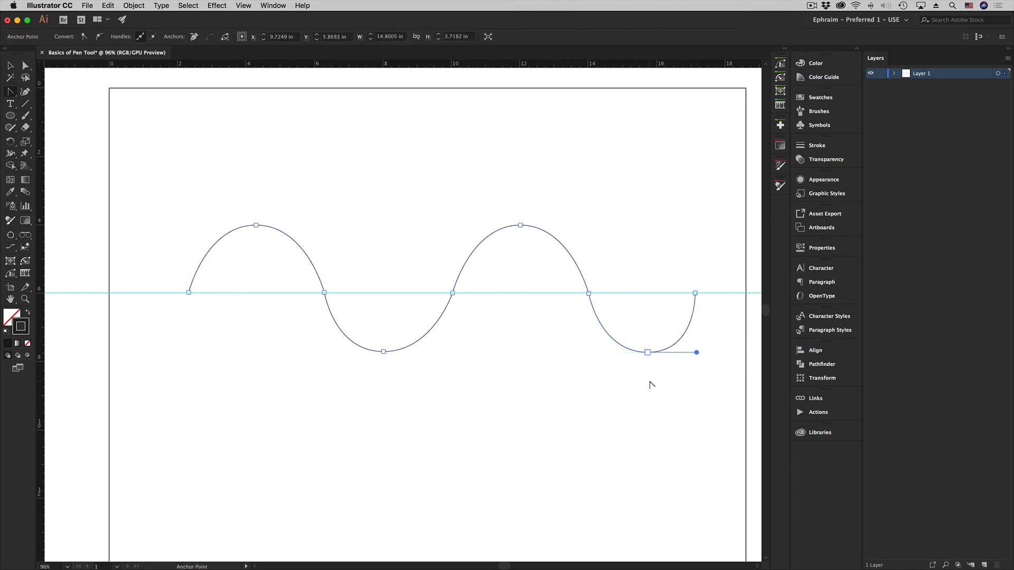
{"action": "left_click", "coordinate": [555, 384]}
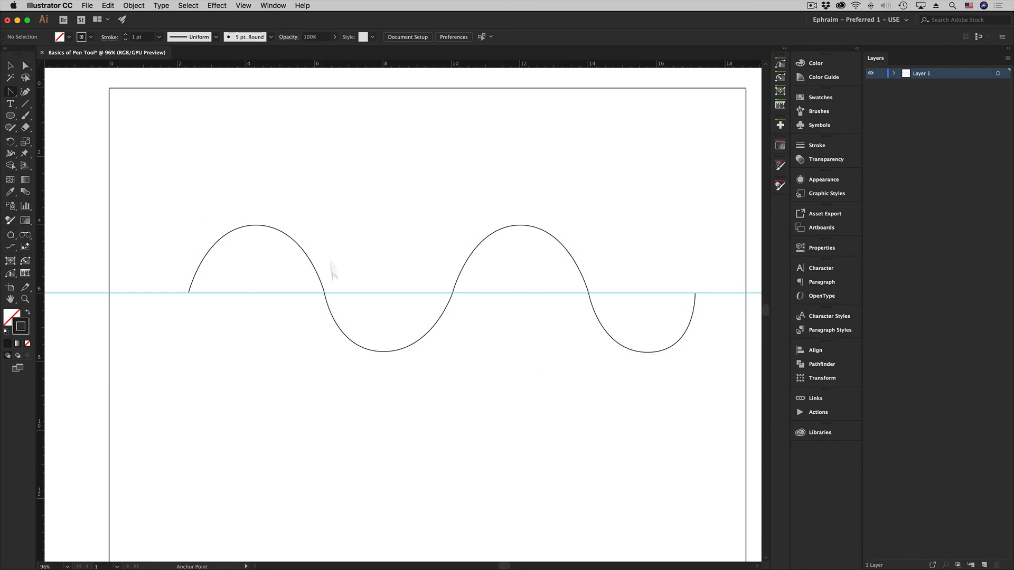
Step: Select the anchor at the wave's first peak
{"action": "left_click", "coordinate": [257, 226]}
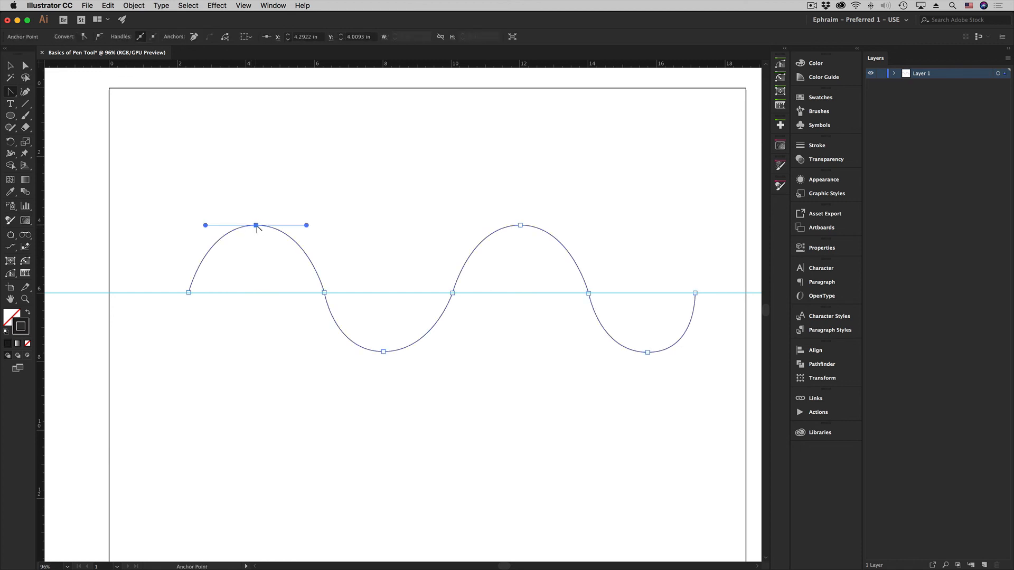